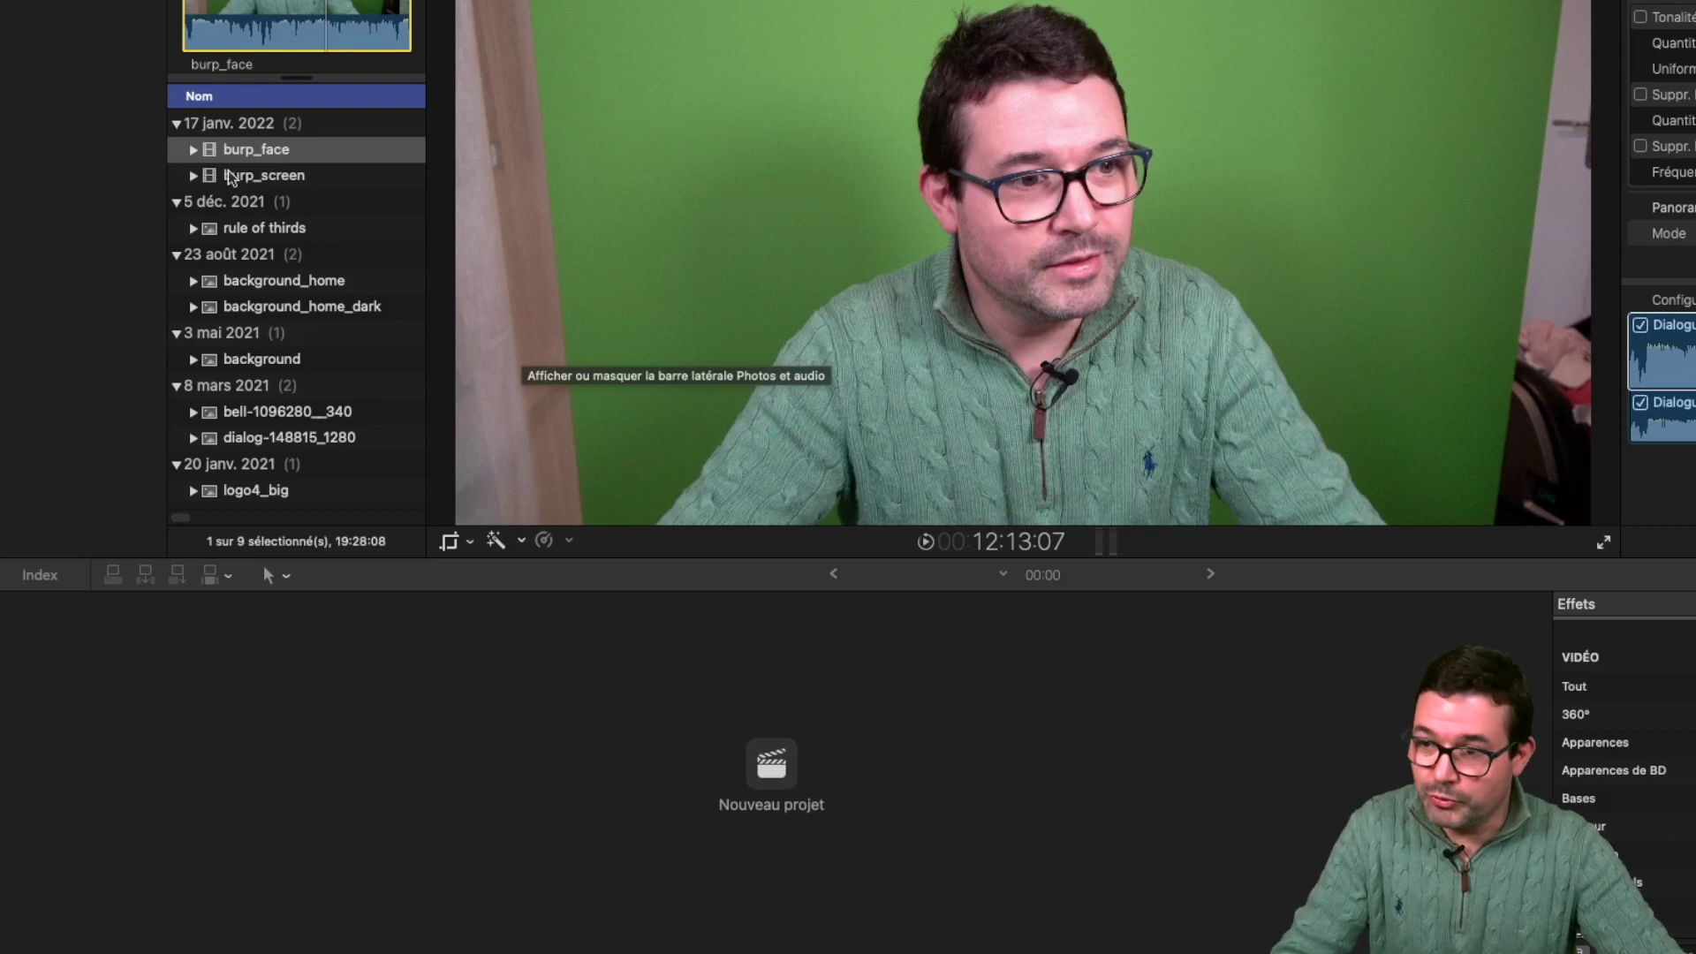
- Select burp_face and burp_screen together, start synchronising them, then cancel the synchronisation
{"action": "left_click", "coordinate": [270, 181], "text": "shift"}
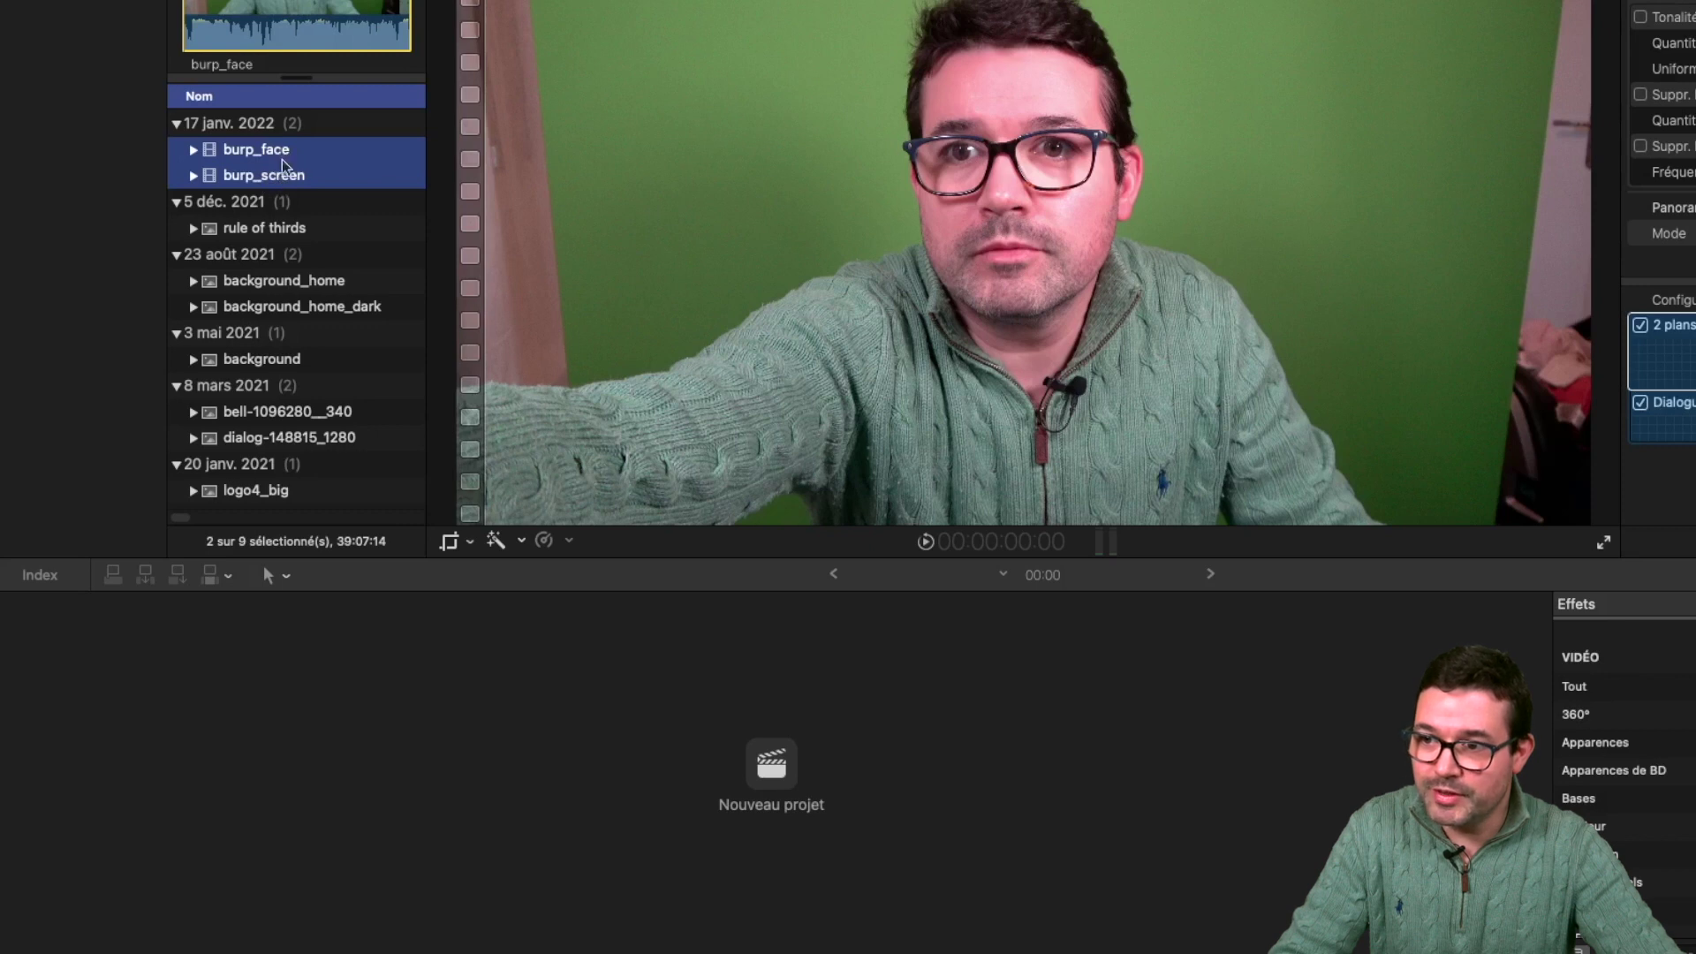
{"action": "right_click", "coordinate": [282, 177]}
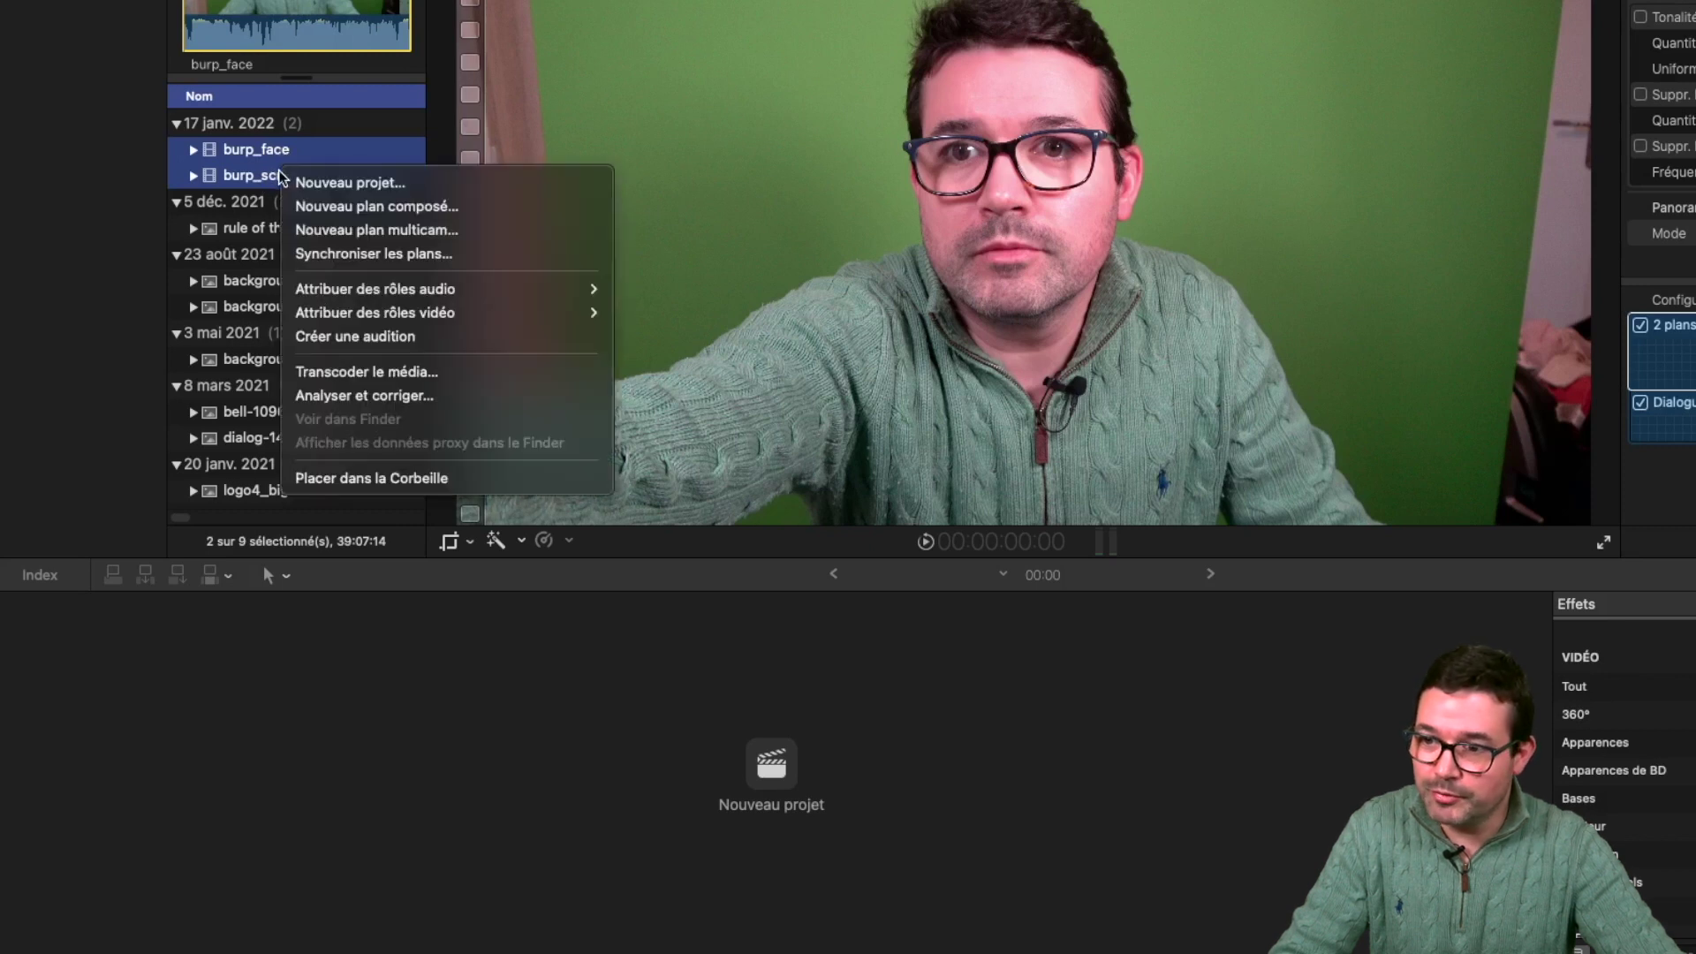
{"action": "left_click", "coordinate": [377, 258]}
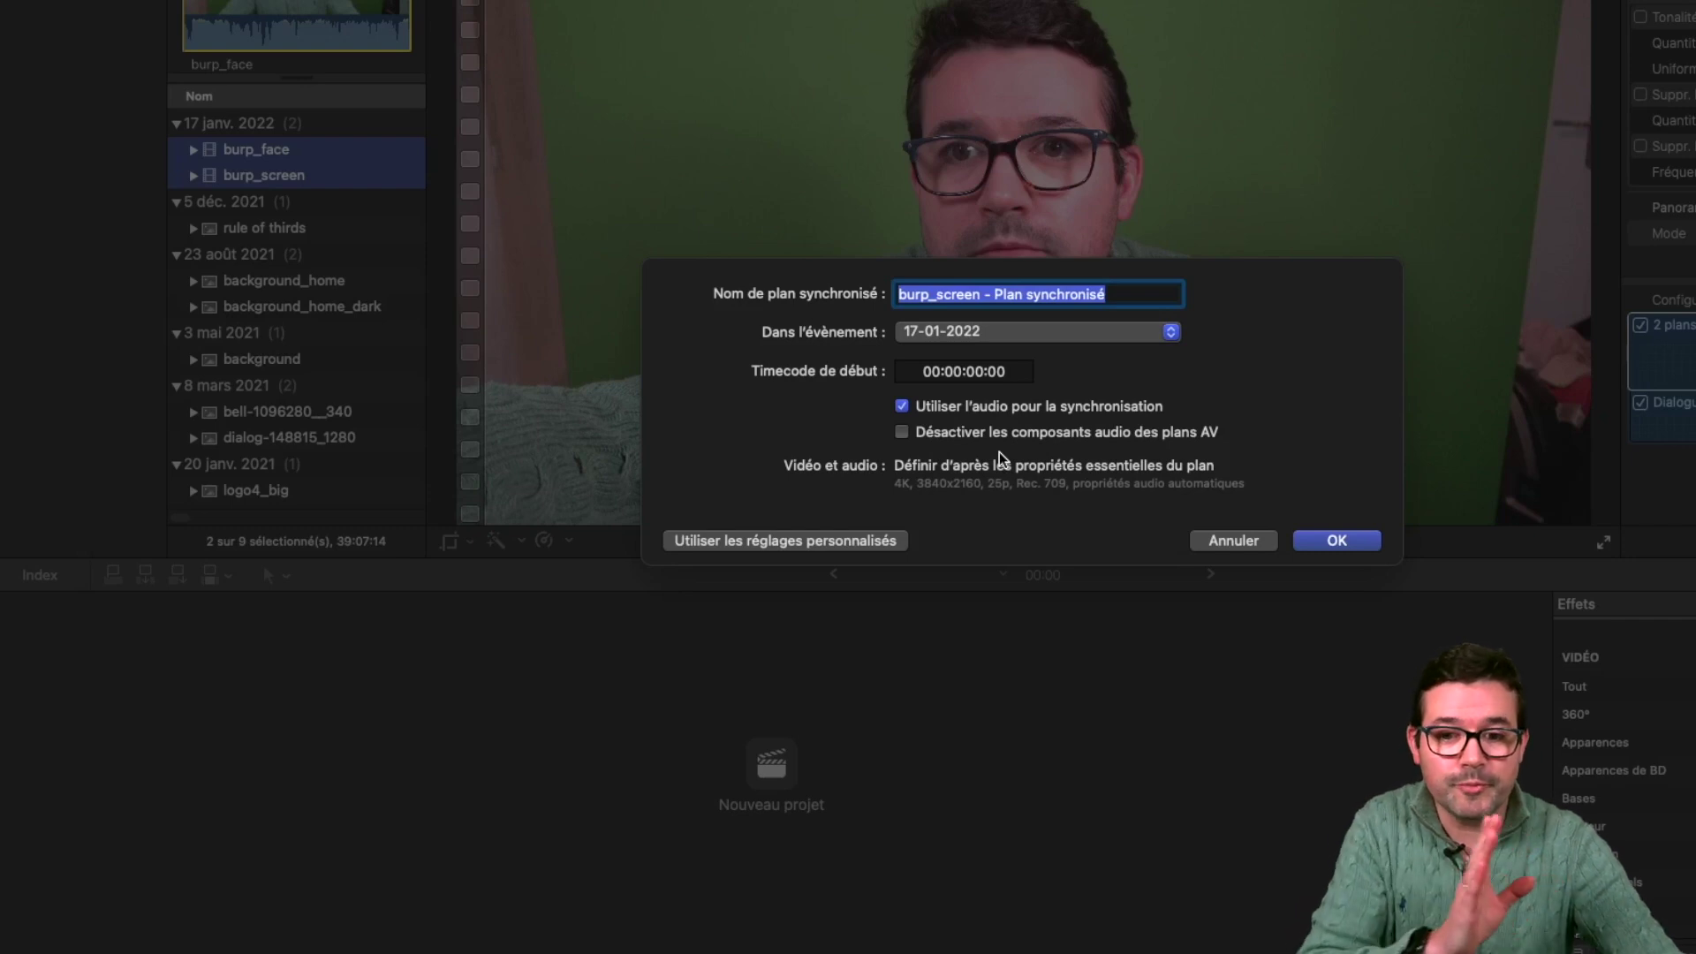
{"action": "left_click", "coordinate": [1237, 538]}
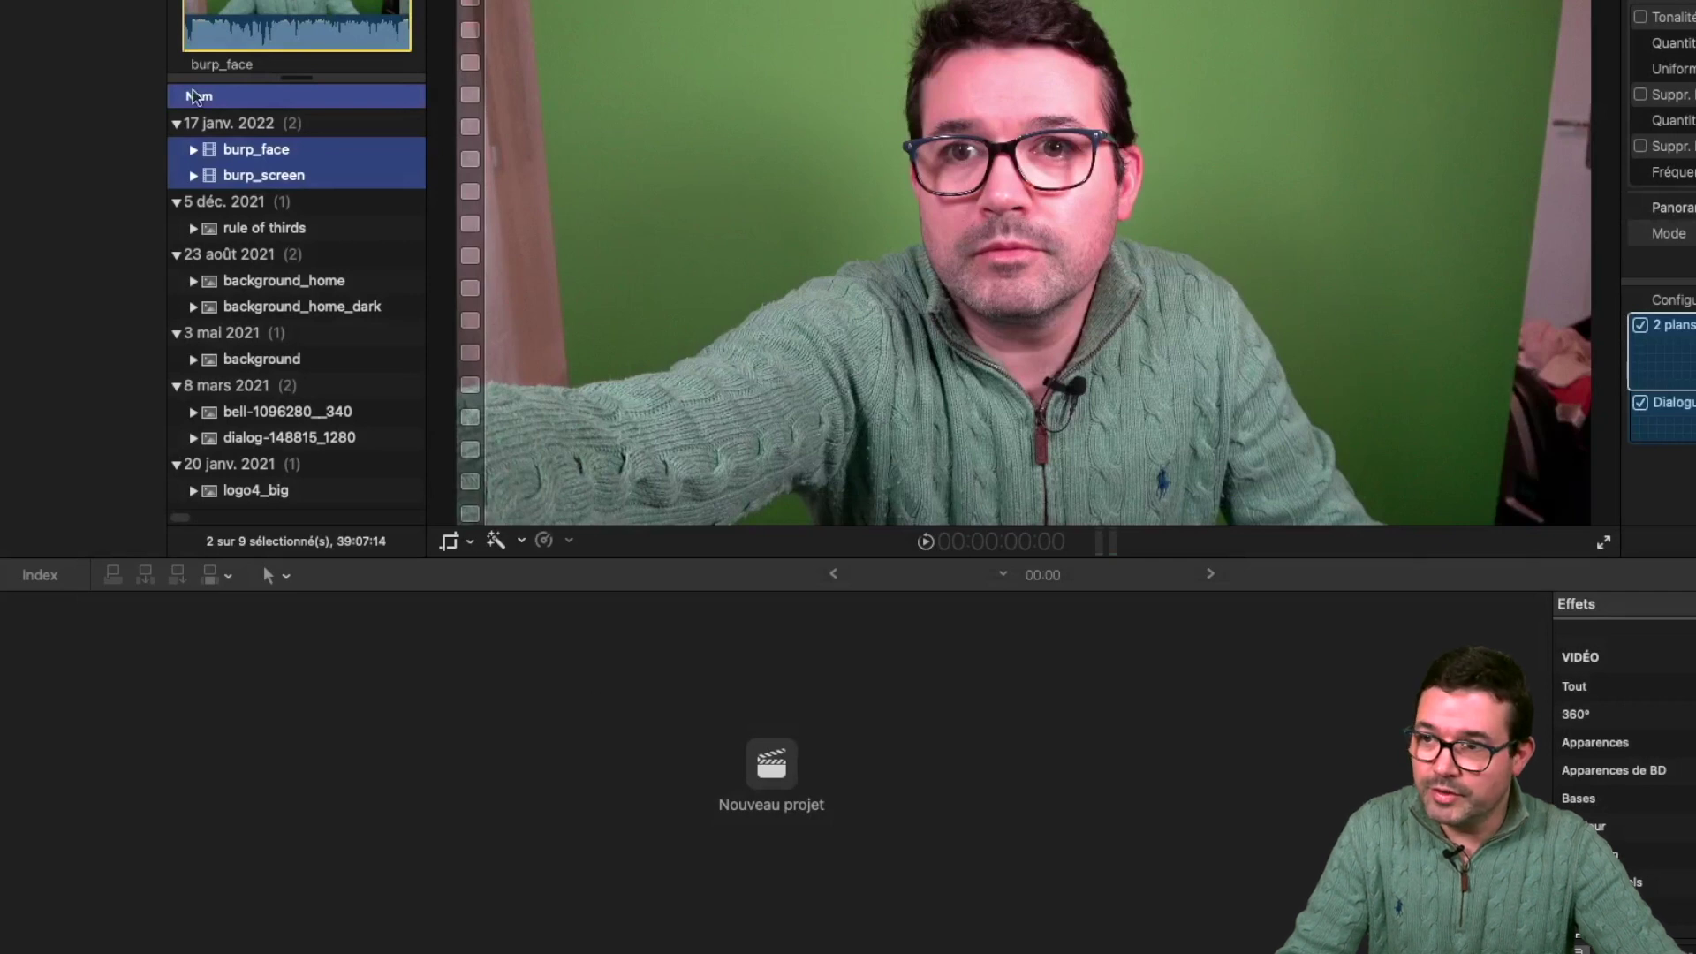
- Preview the burp_screen and burp_face clips in the viewer
{"action": "left_click", "coordinate": [190, 44]}
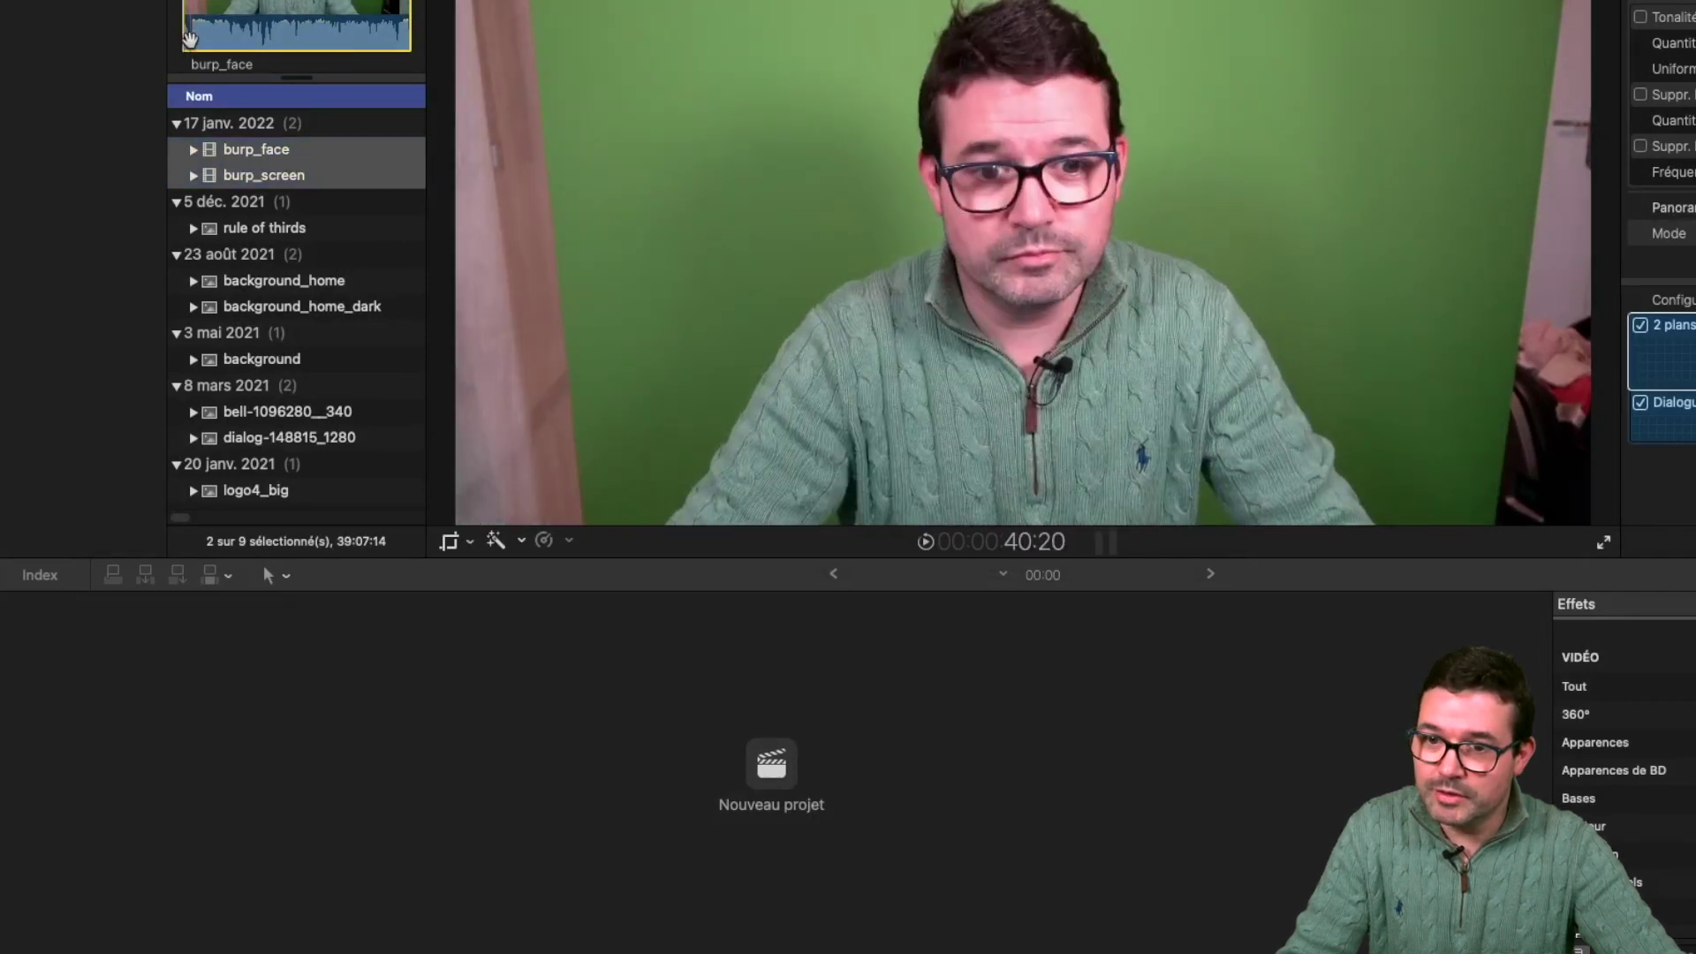
{"action": "key", "text": "j"}
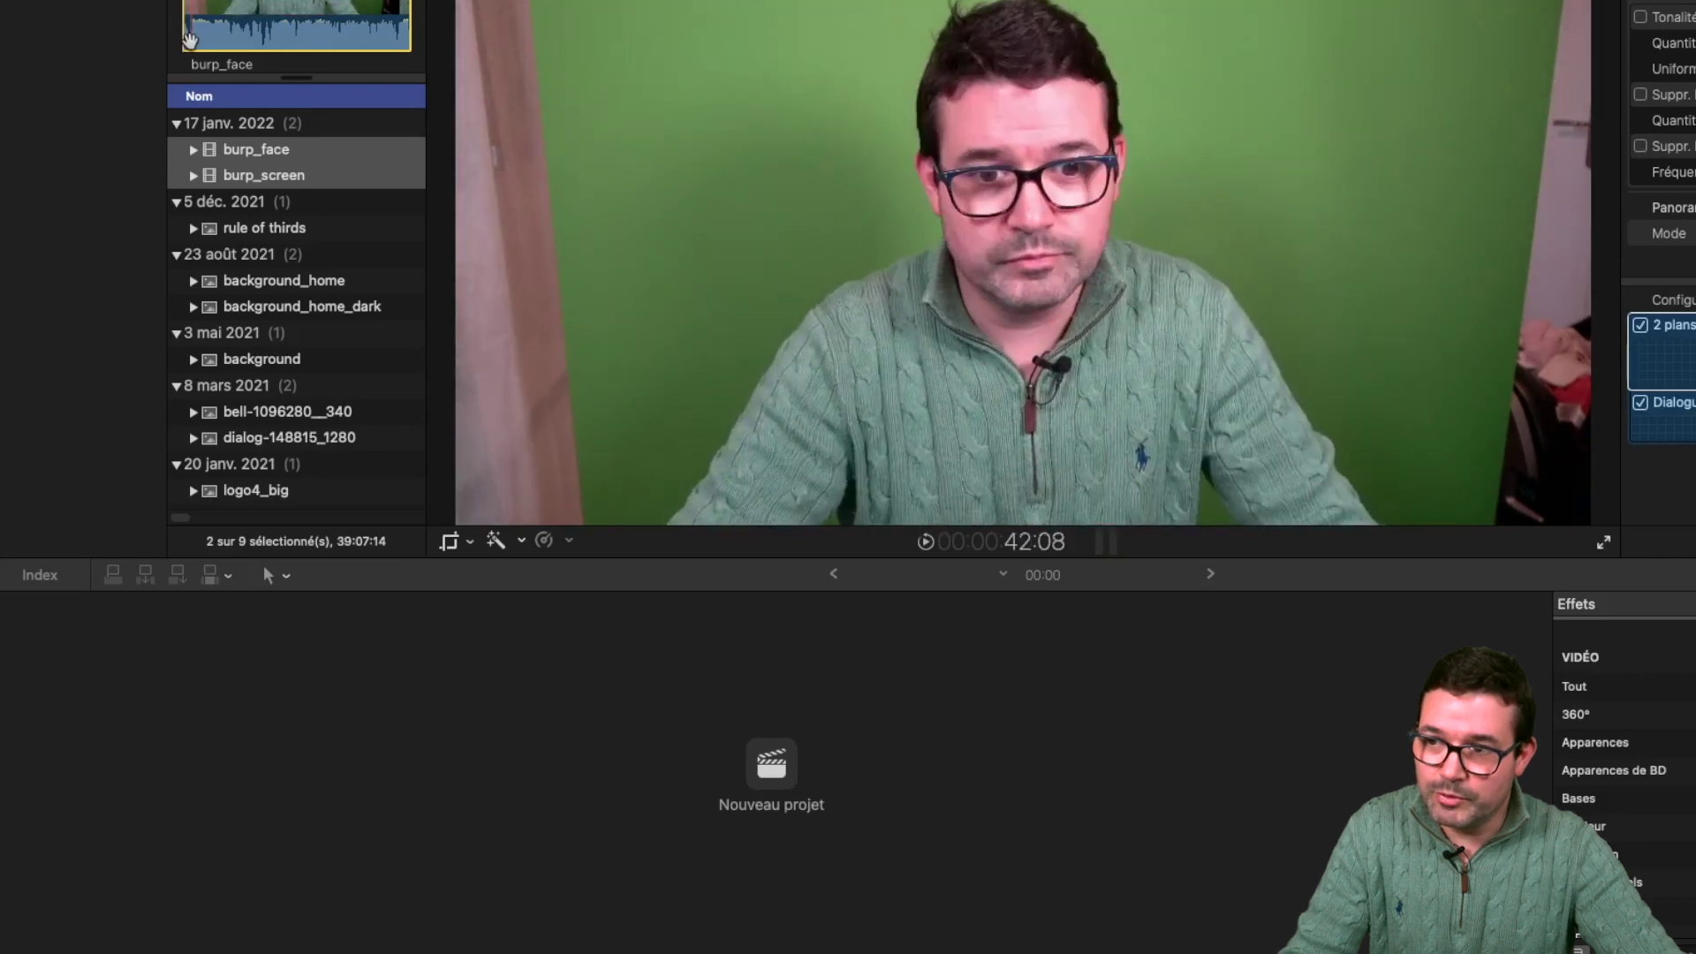
{"action": "key", "text": "k"}
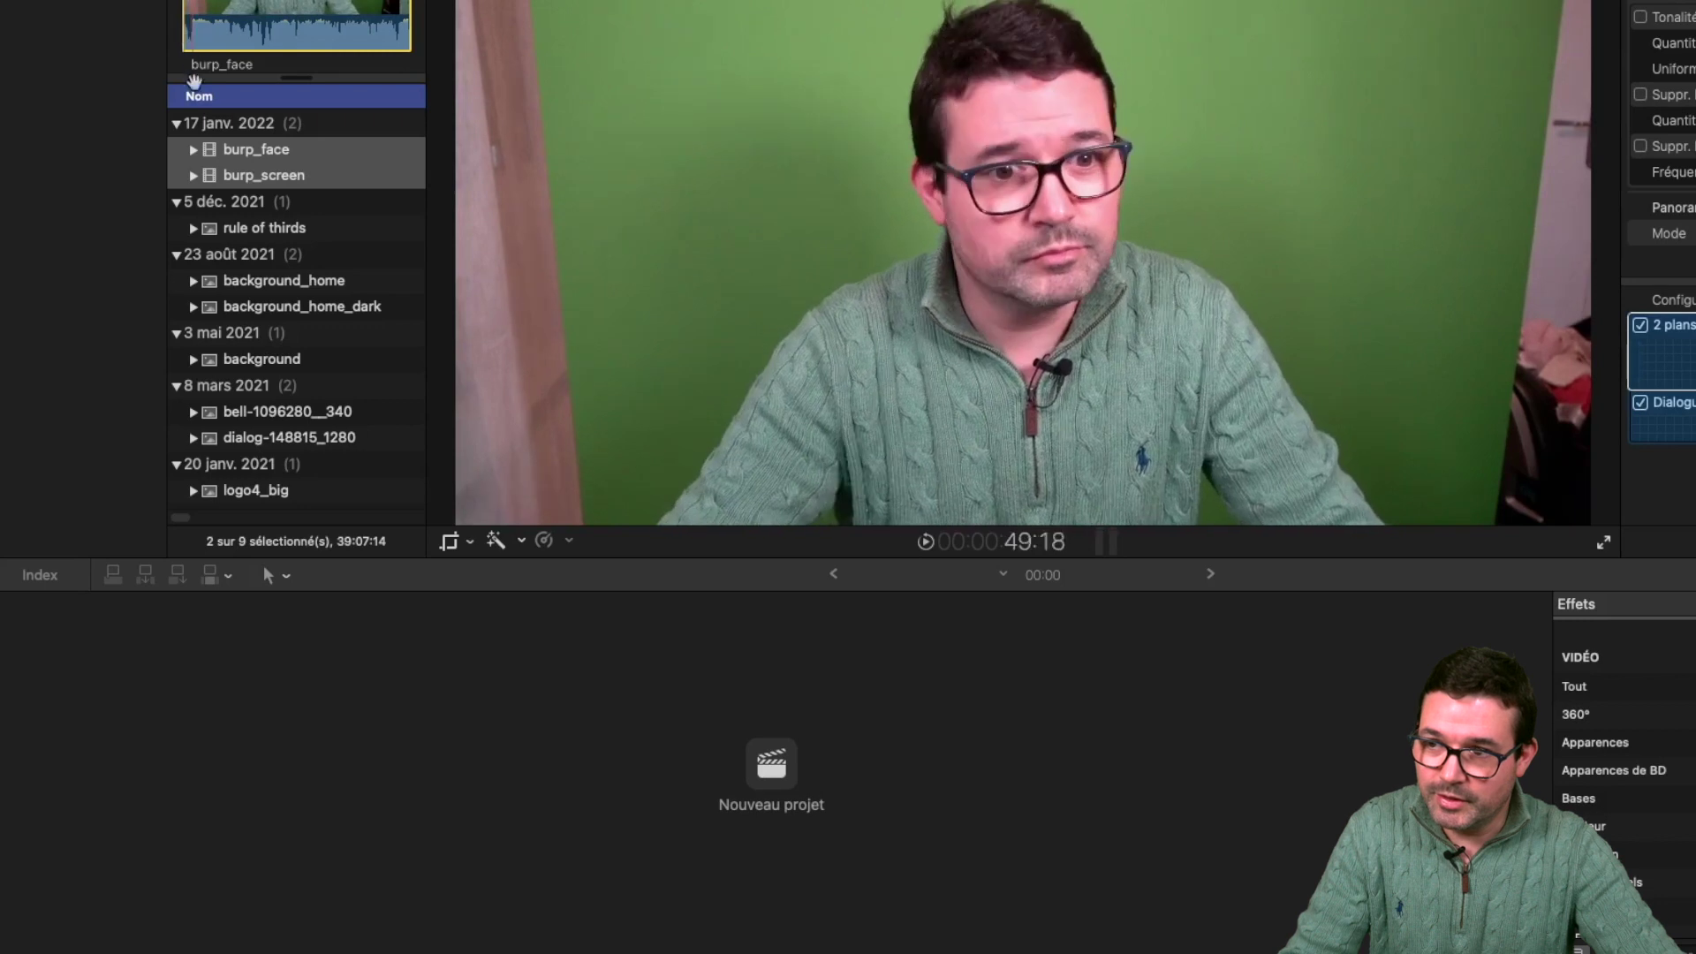
{"action": "left_click", "coordinate": [280, 170]}
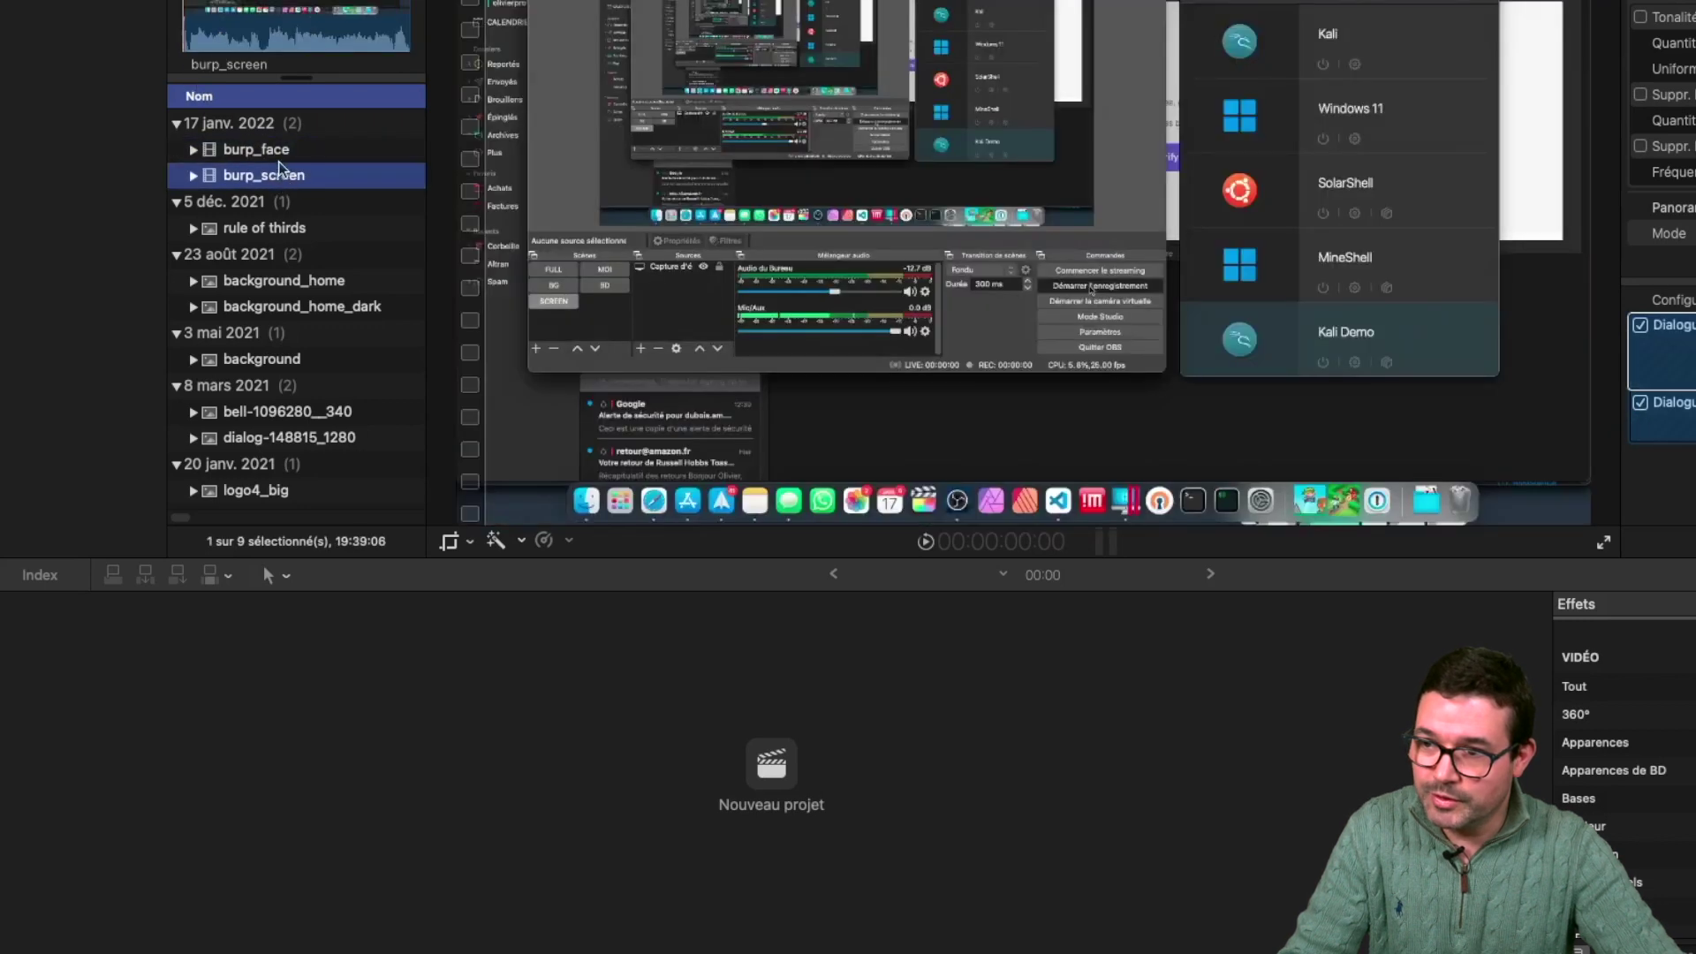
{"action": "left_click", "coordinate": [277, 152]}
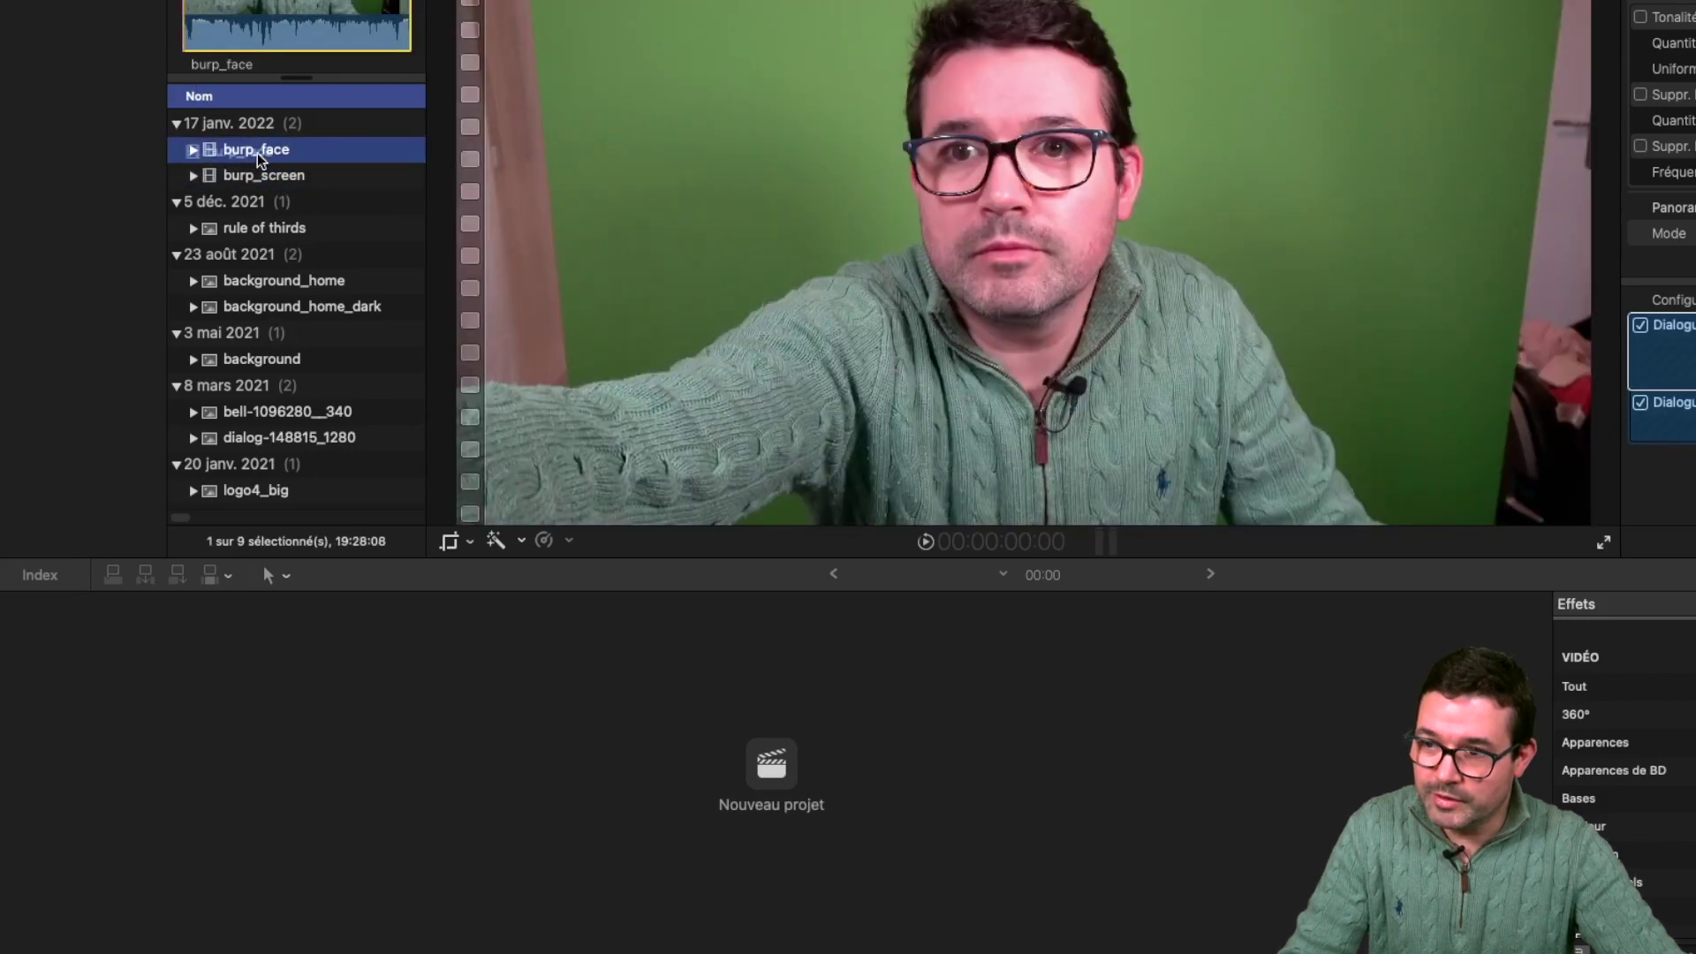
- Create a new project named 'burp'
{"action": "left_click", "coordinate": [742, 748]}
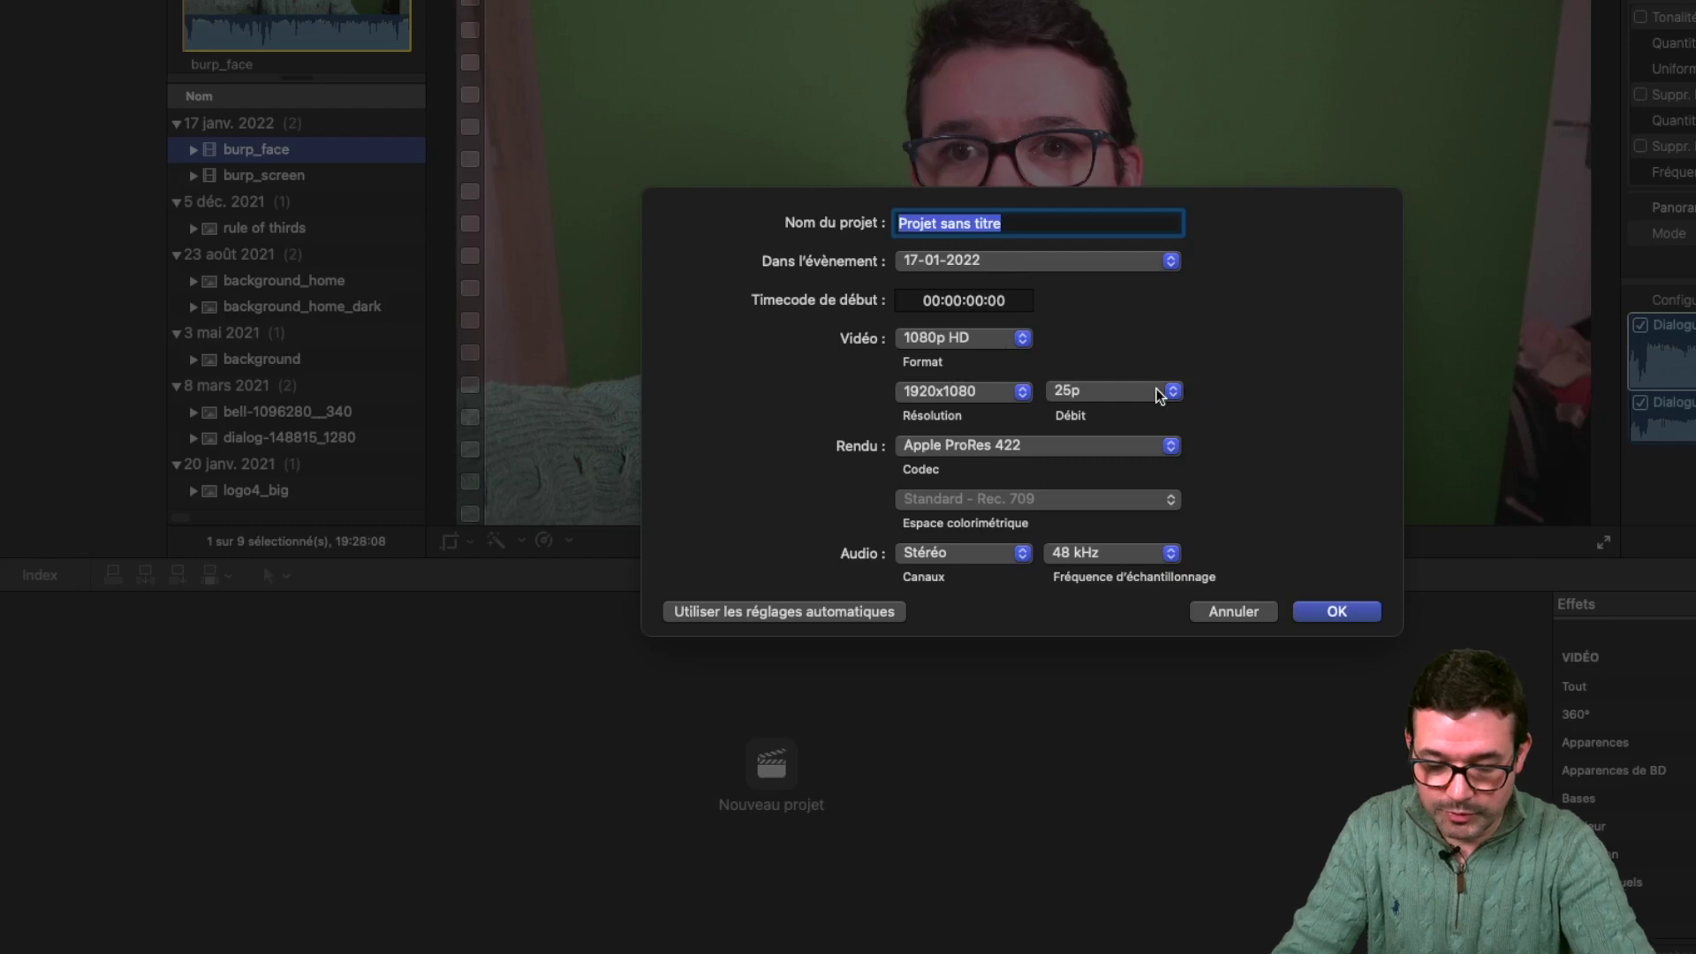
{"action": "type", "text": "burp"}
{"action": "key", "text": "Return"}
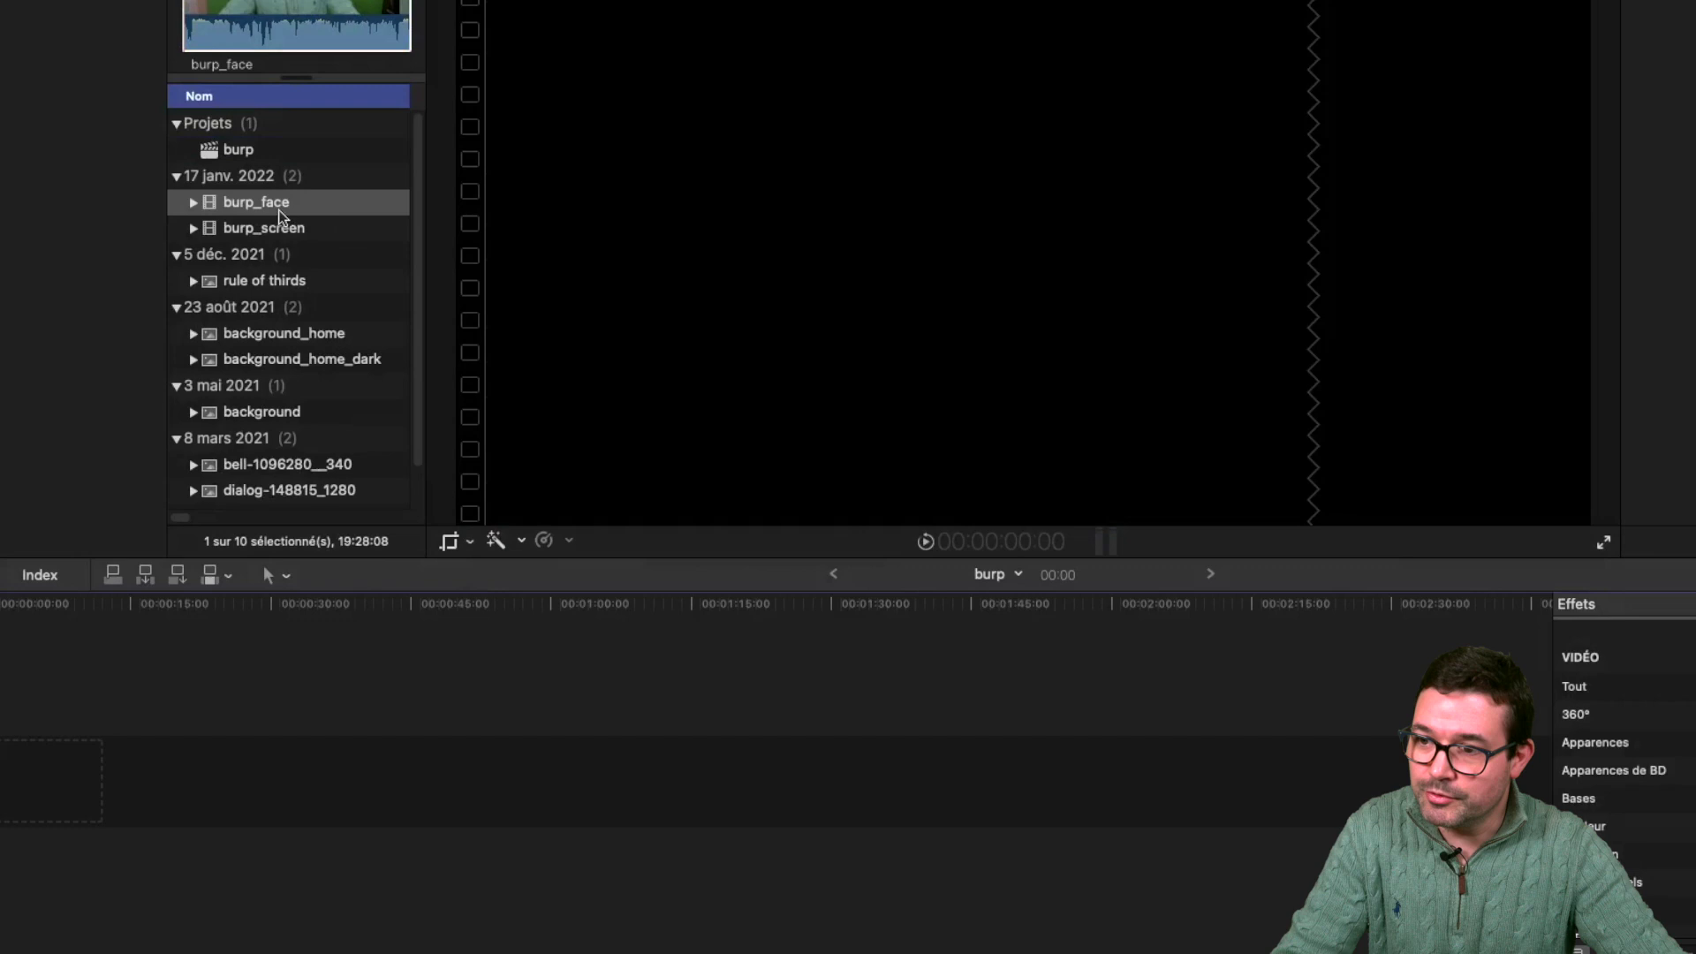
- Place the full 19:28:08 burp_face webcam clip in the burp timeline's primary storyline
{"action": "left_click_drag", "start_coordinate": [279, 214], "coordinate": [13, 793]}
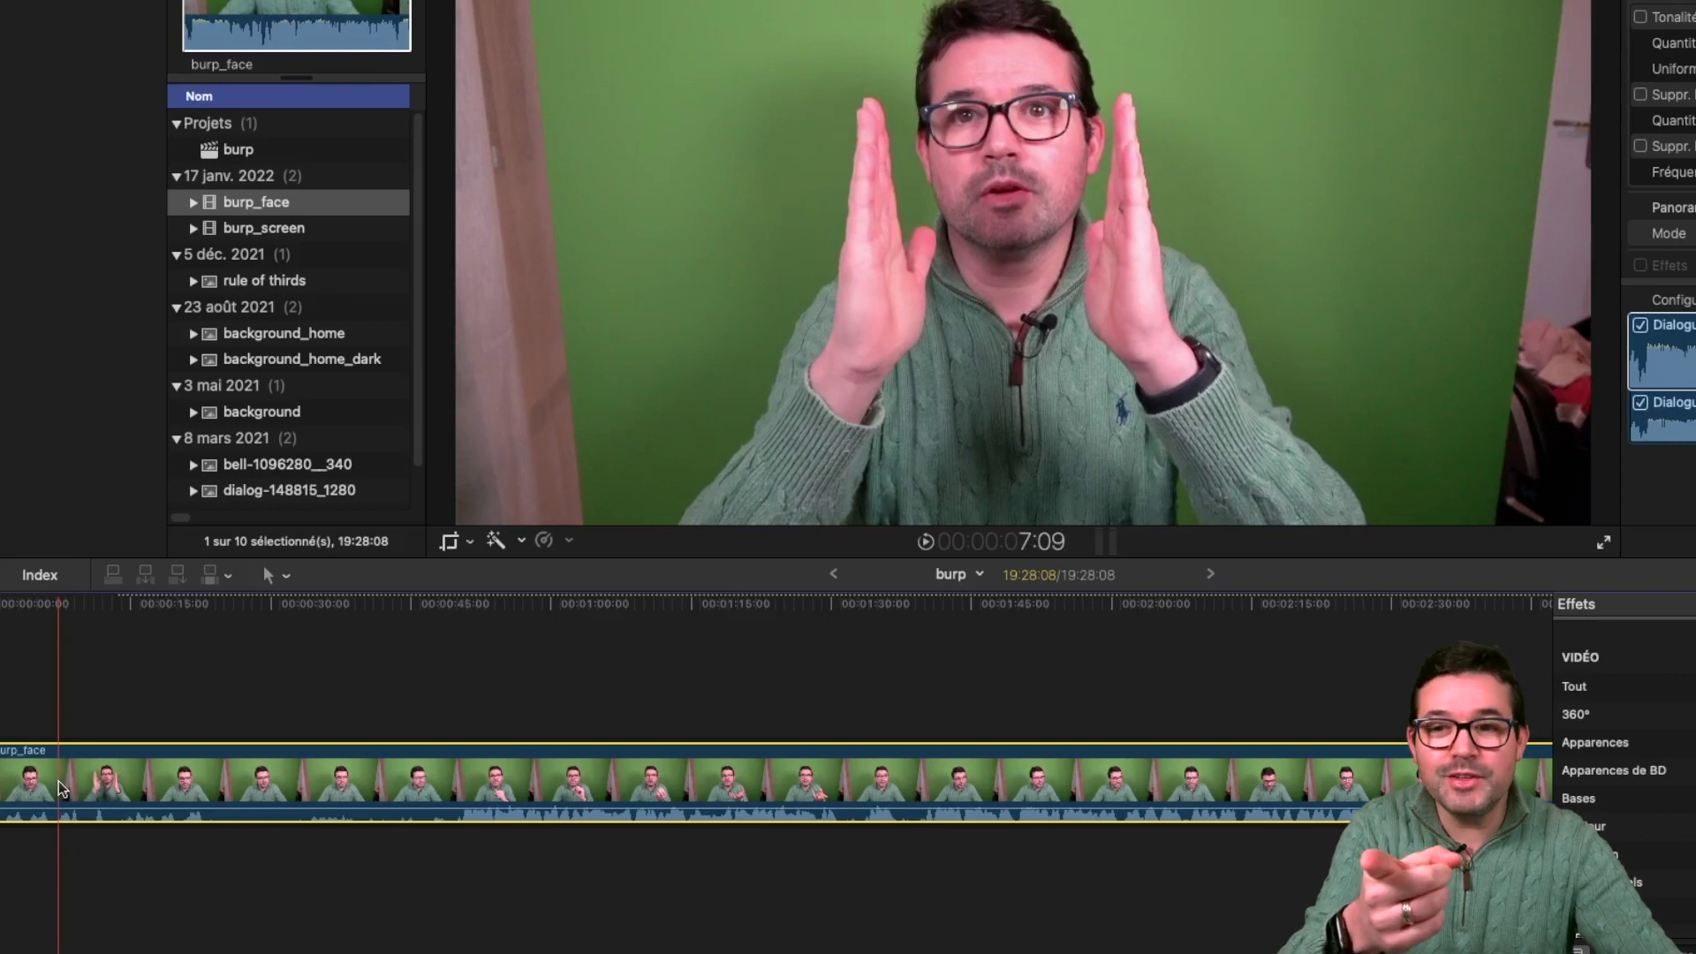
{"action": "left_click", "coordinate": [141, 718]}
{"action": "left_click", "coordinate": [256, 205]}
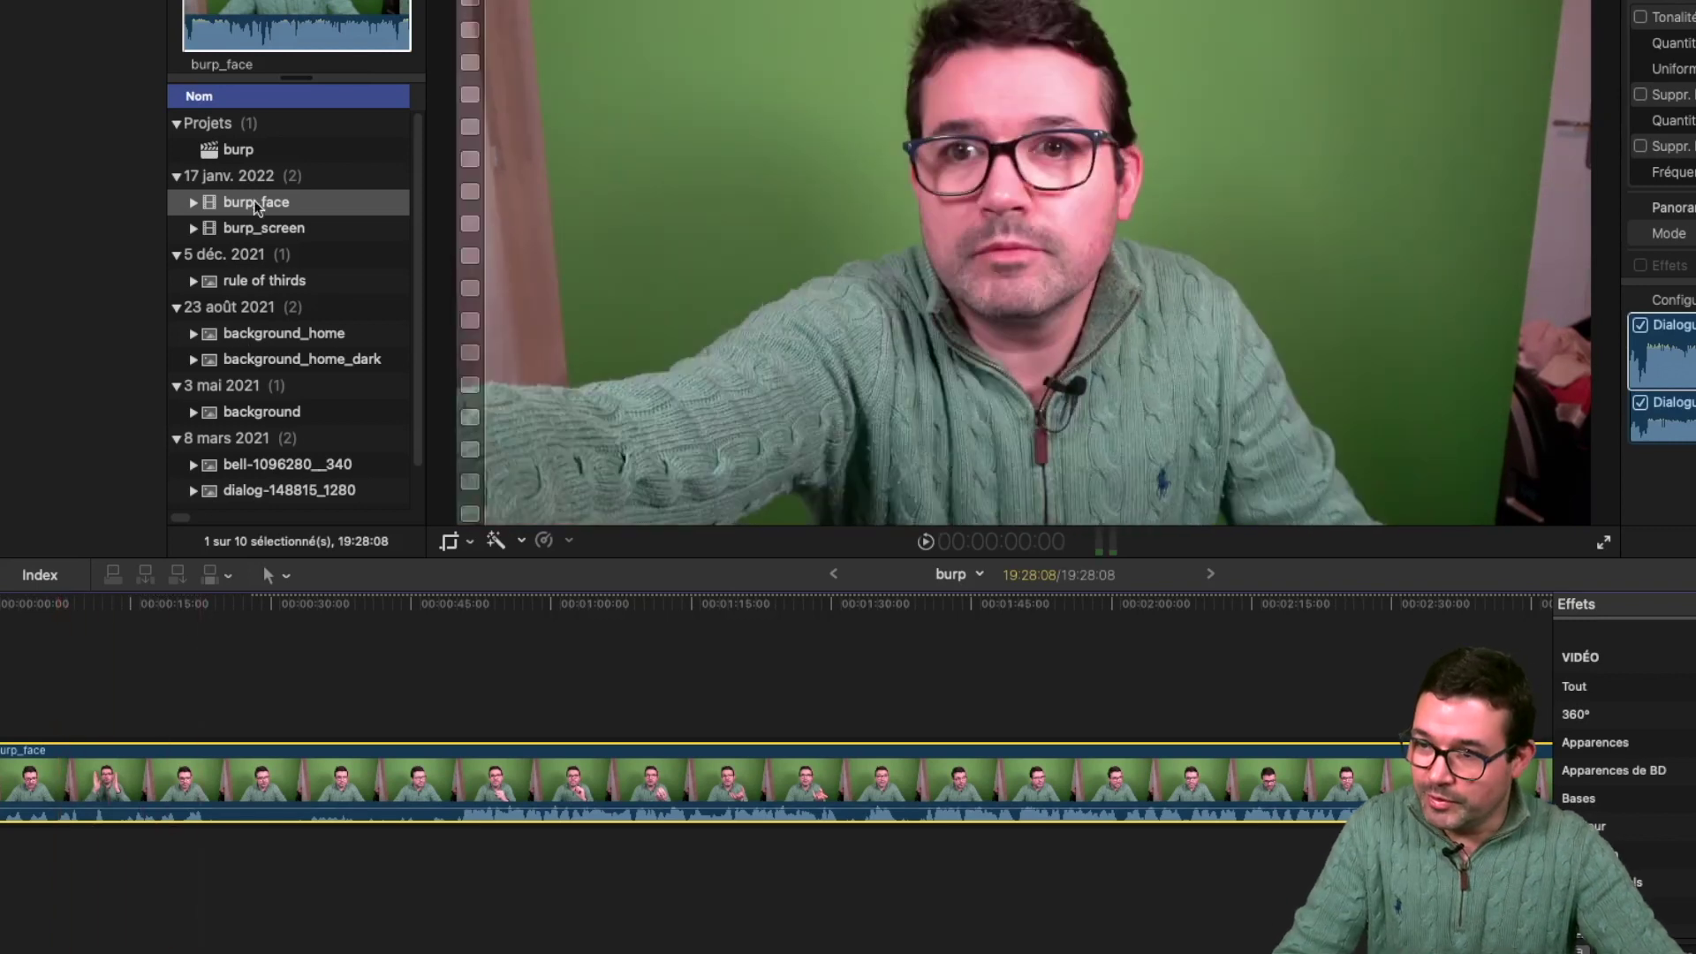
- Connect burp_screen beneath burp_face and slide it +05:13 later
{"action": "left_click_drag", "start_coordinate": [257, 231], "coordinate": [20, 873]}
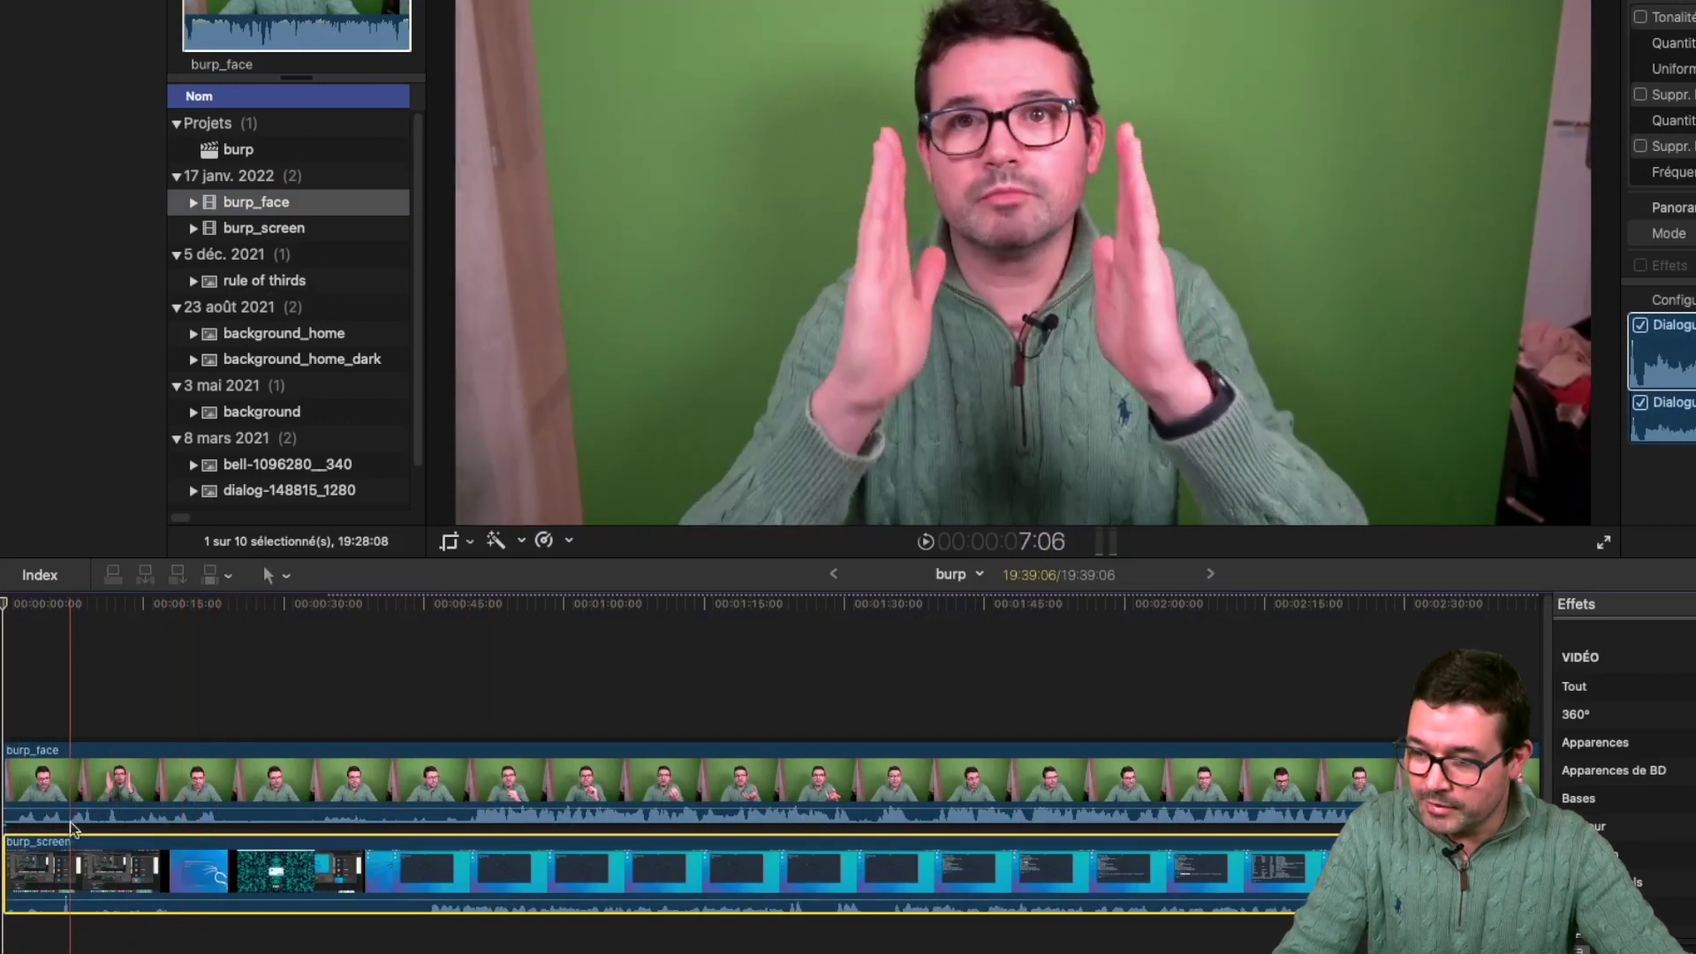
{"action": "left_click", "coordinate": [75, 780]}
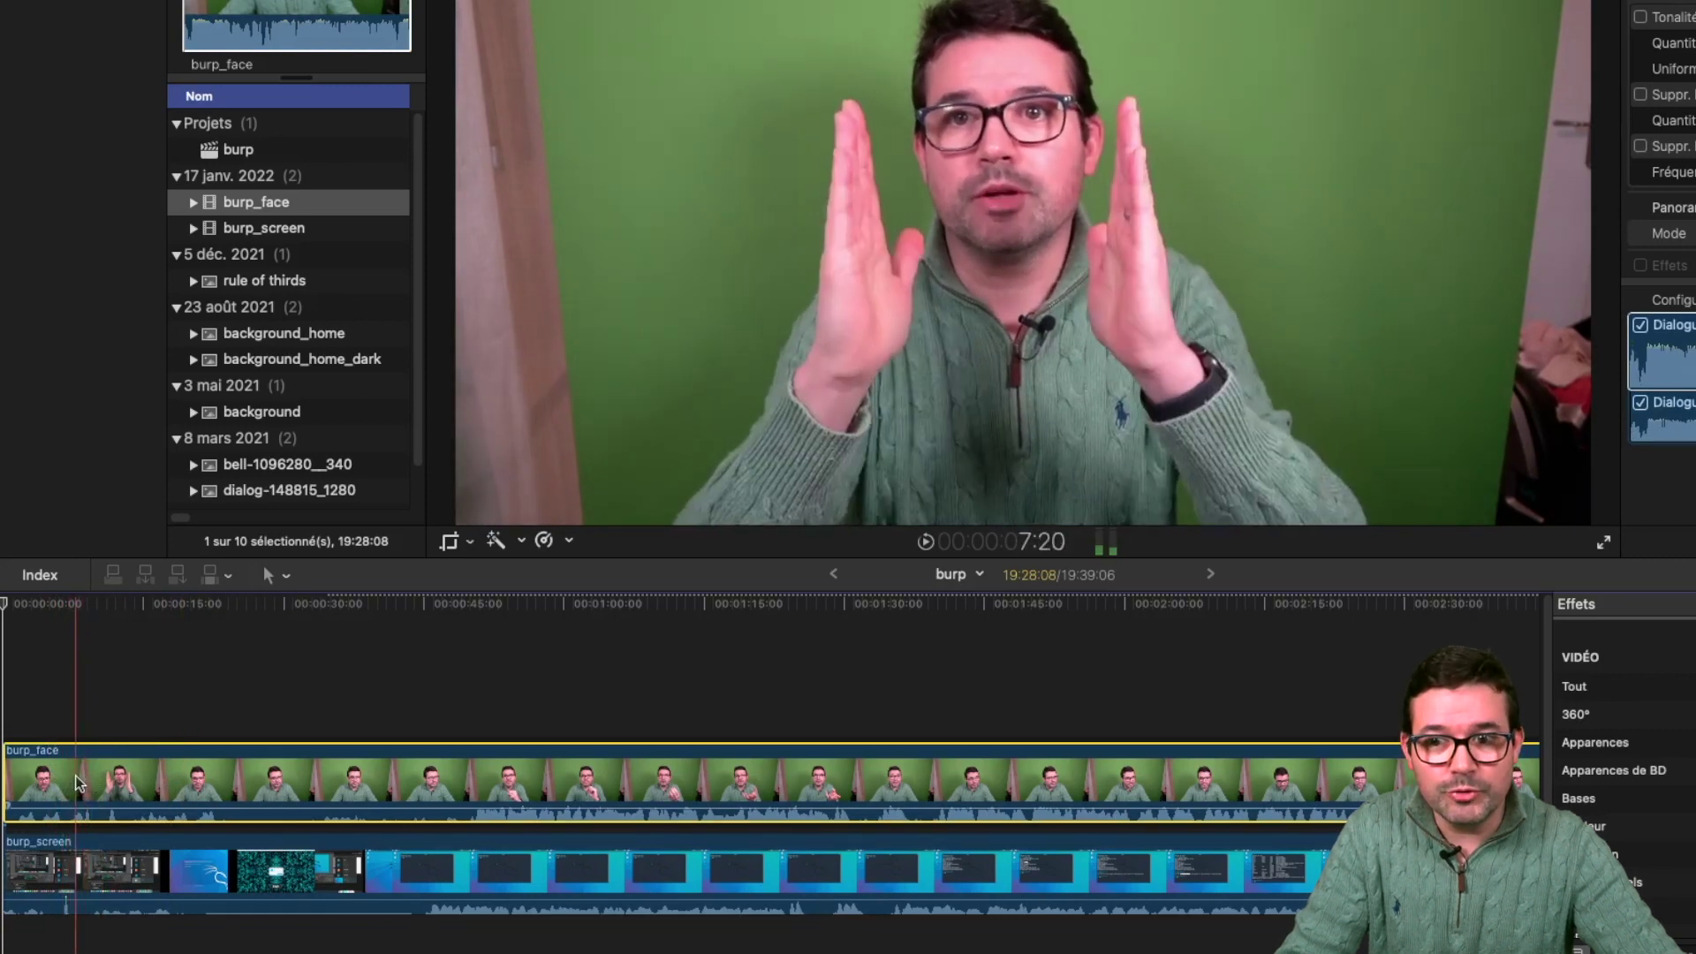
{"action": "left_click_drag", "start_coordinate": [115, 877], "coordinate": [165, 877]}
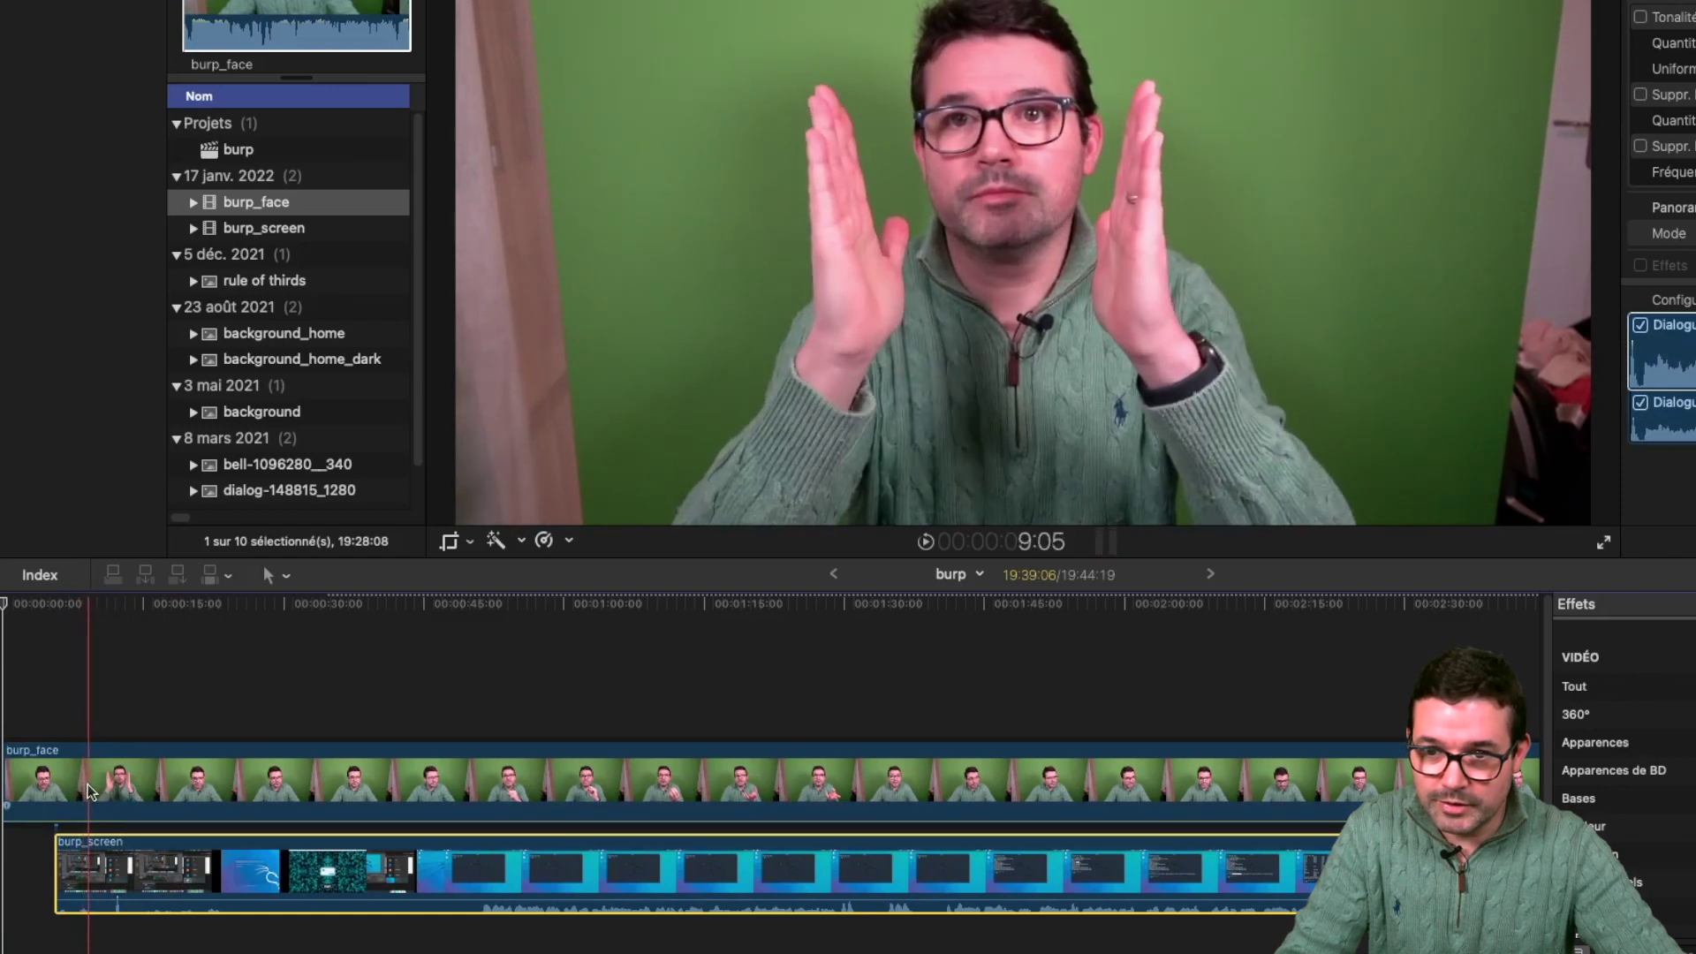
- Step frame by frame near the start of burp_face and burp_screen to find each hand-clap frame
{"action": "left_click", "coordinate": [85, 790]}
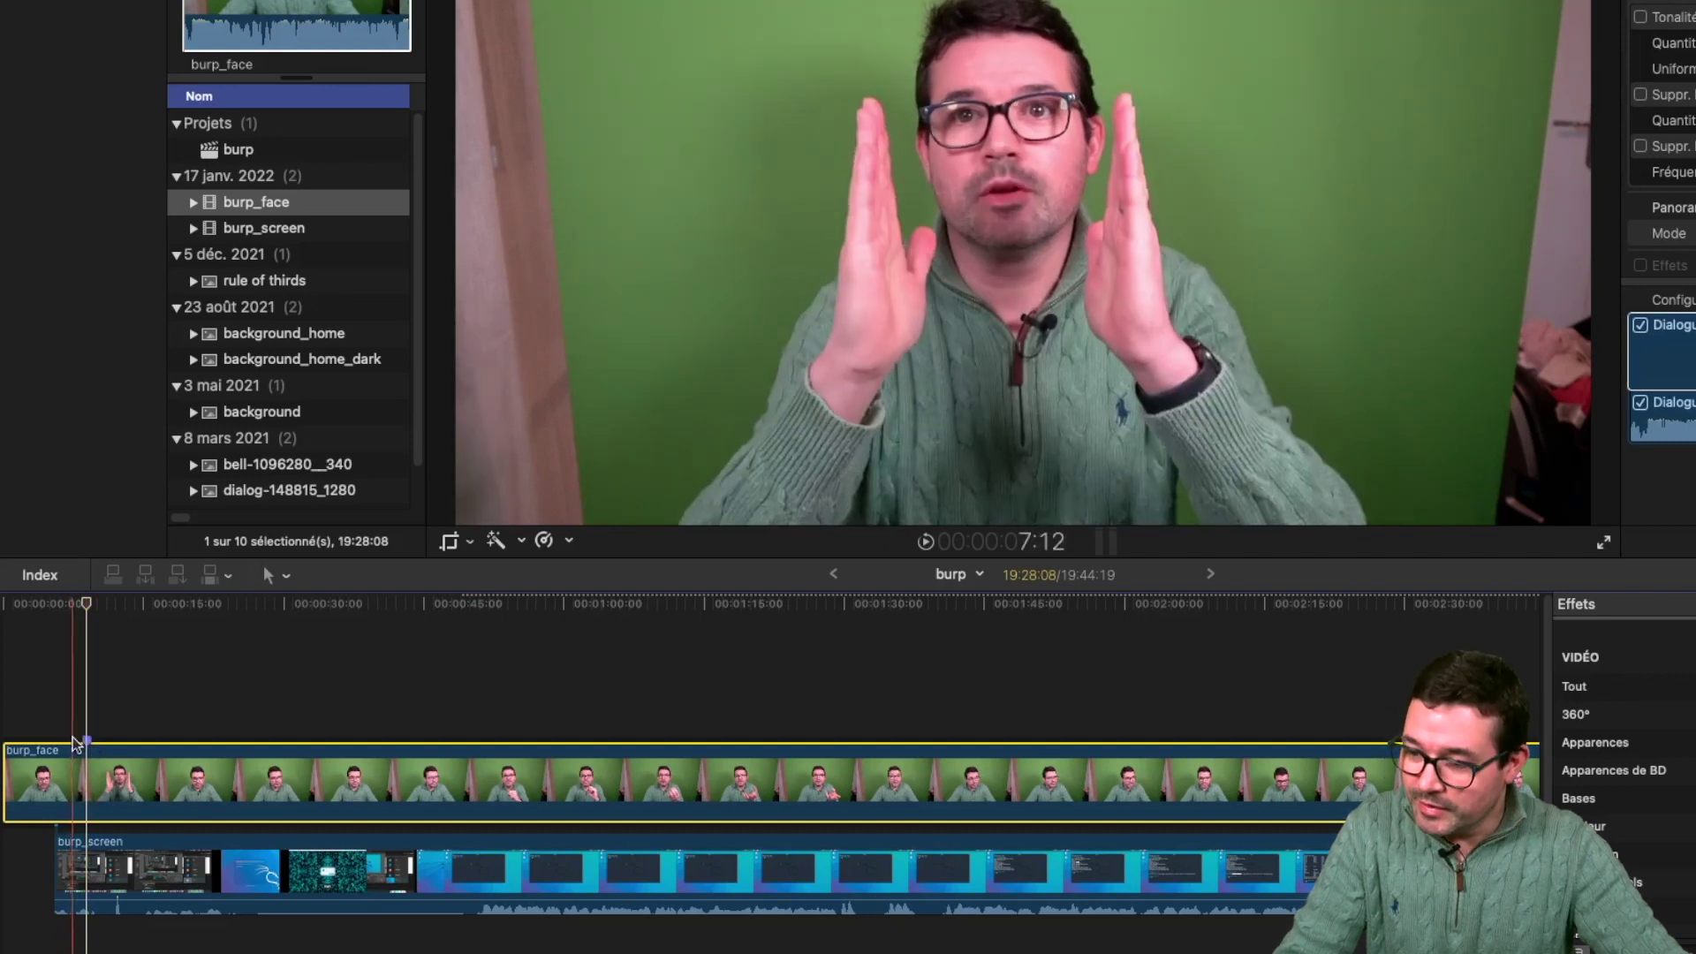
{"action": "left_click", "coordinate": [196, 864]}
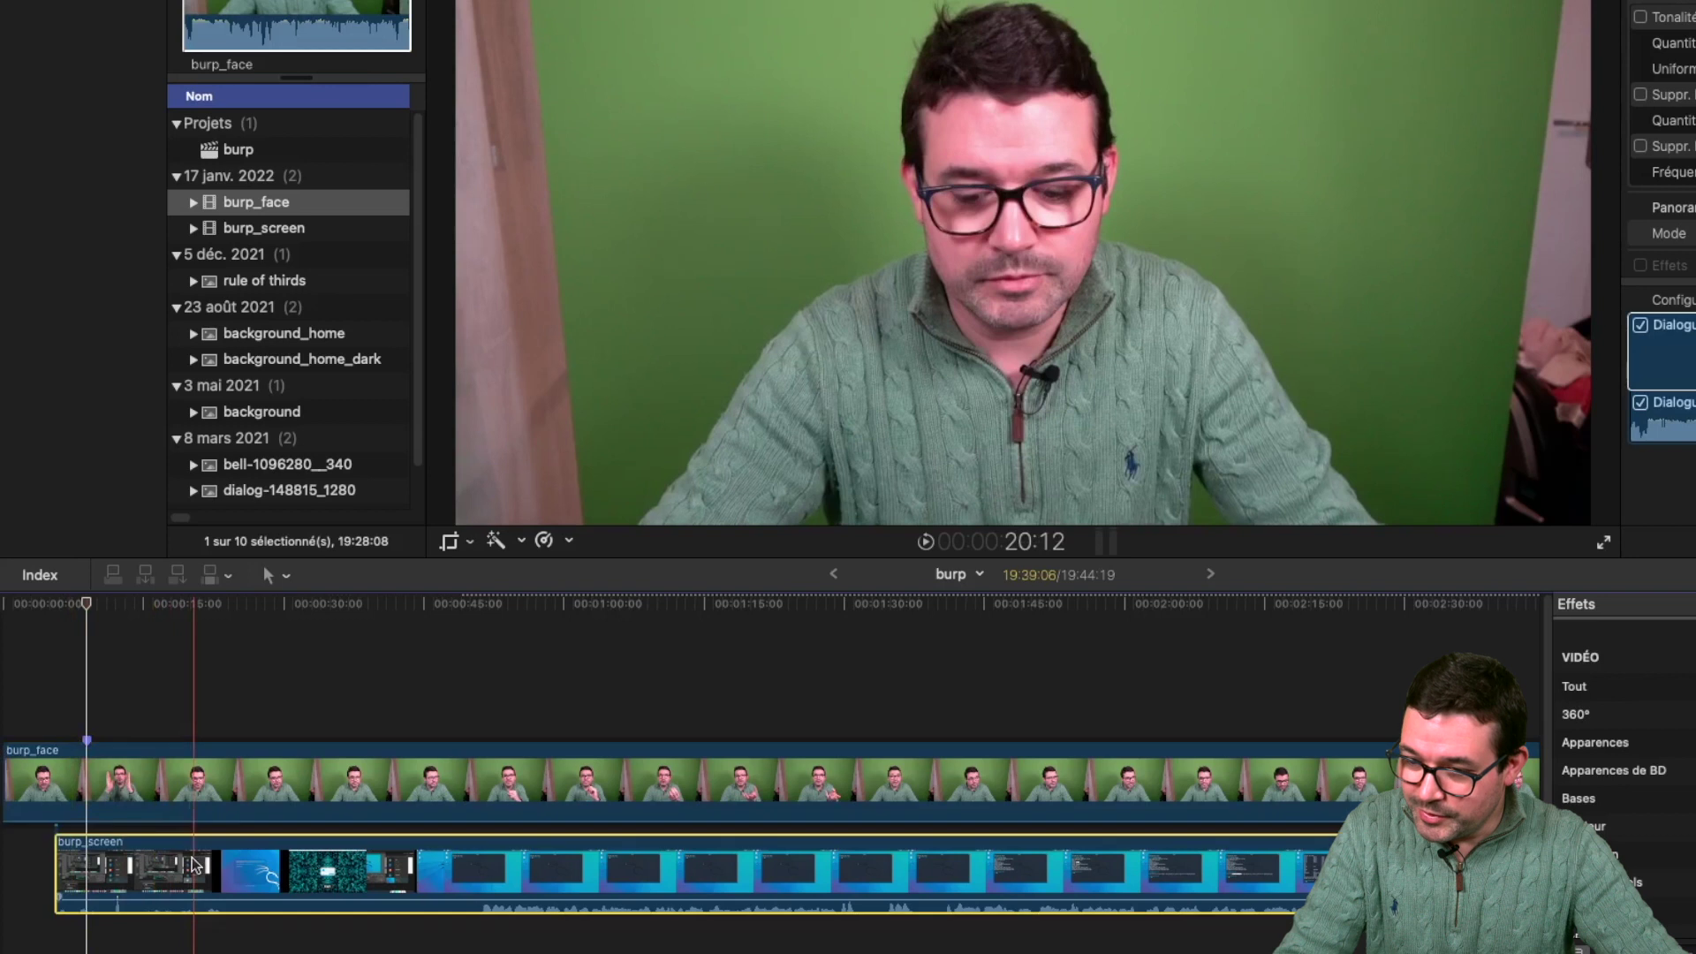
{"action": "left_click", "coordinate": [112, 873]}
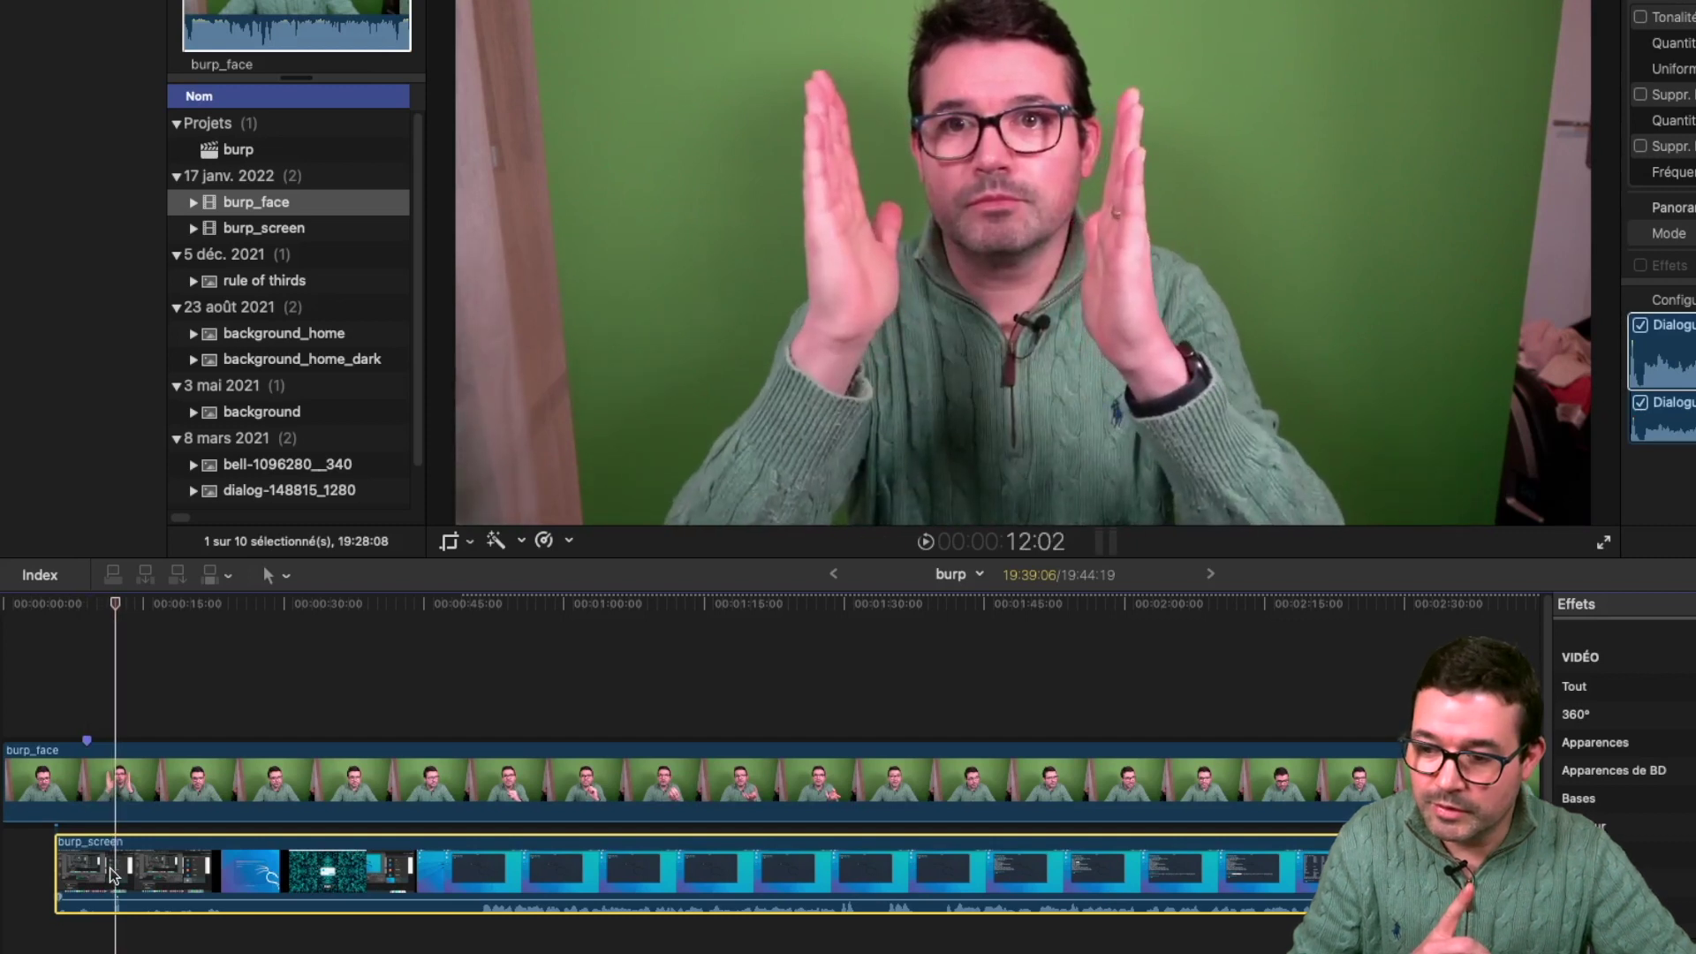
{"action": "key", "text": "Left"}
{"action": "key", "text": "Right"}
{"action": "key", "text": "Left"}
{"action": "key", "text": "Right"}
{"action": "key", "text": "Left"}
{"action": "key", "text": "Right"}
{"action": "key", "text": "Left"}
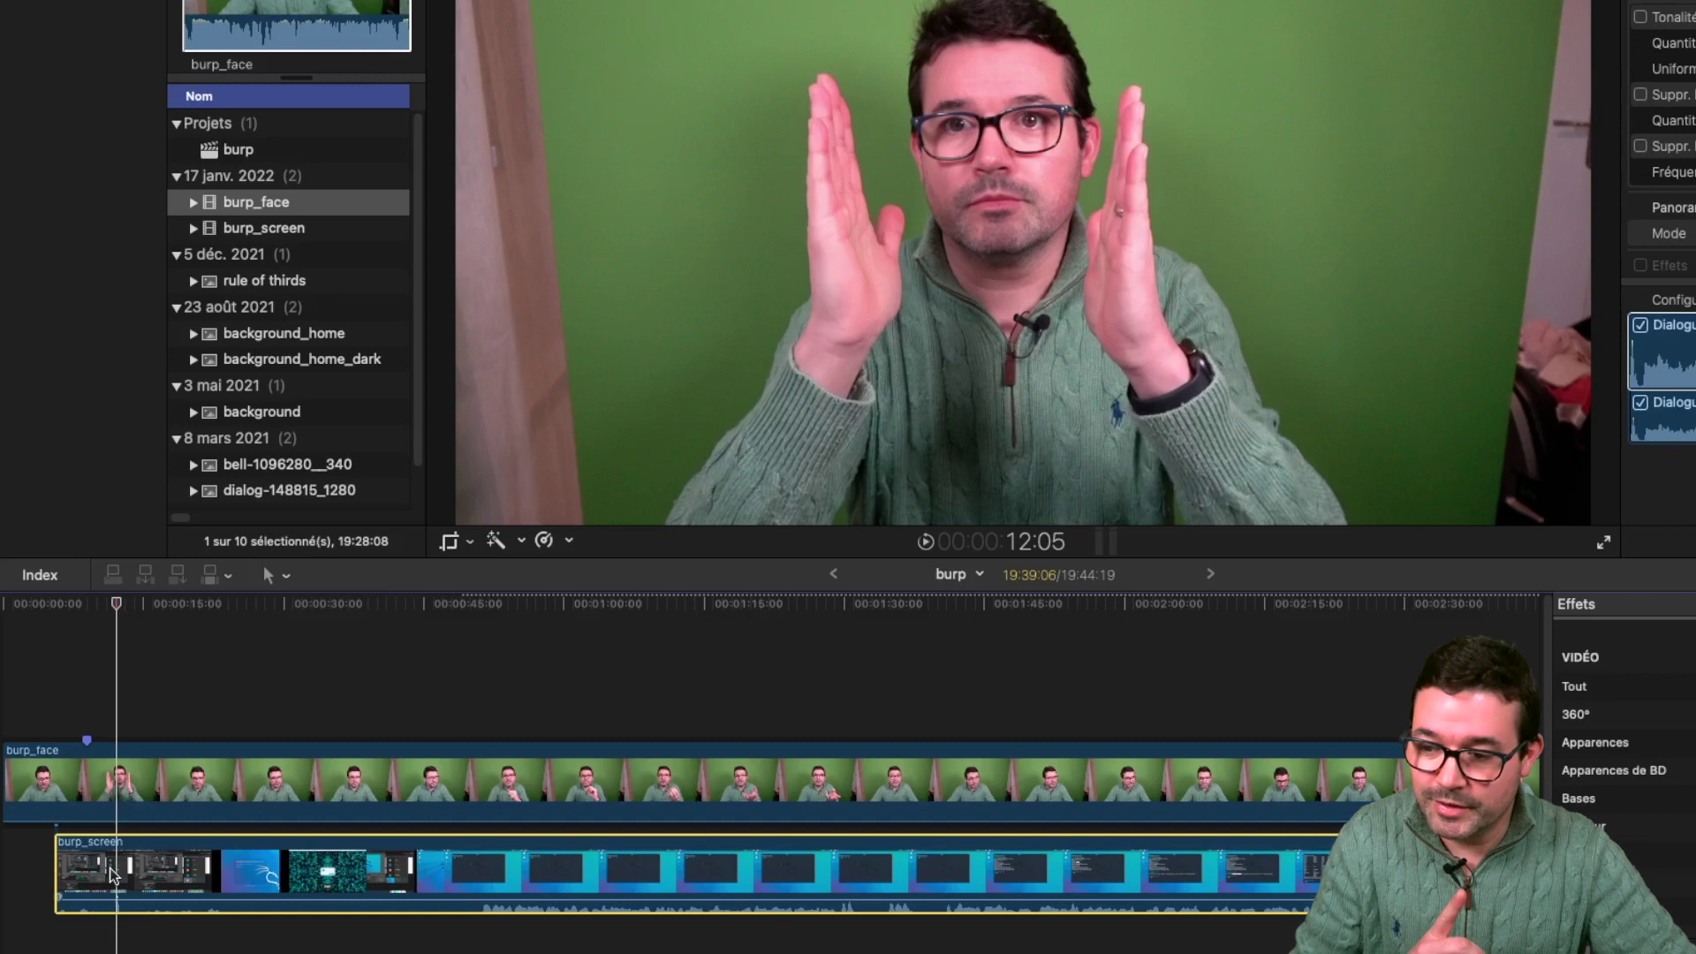
{"action": "key", "text": "Right"}
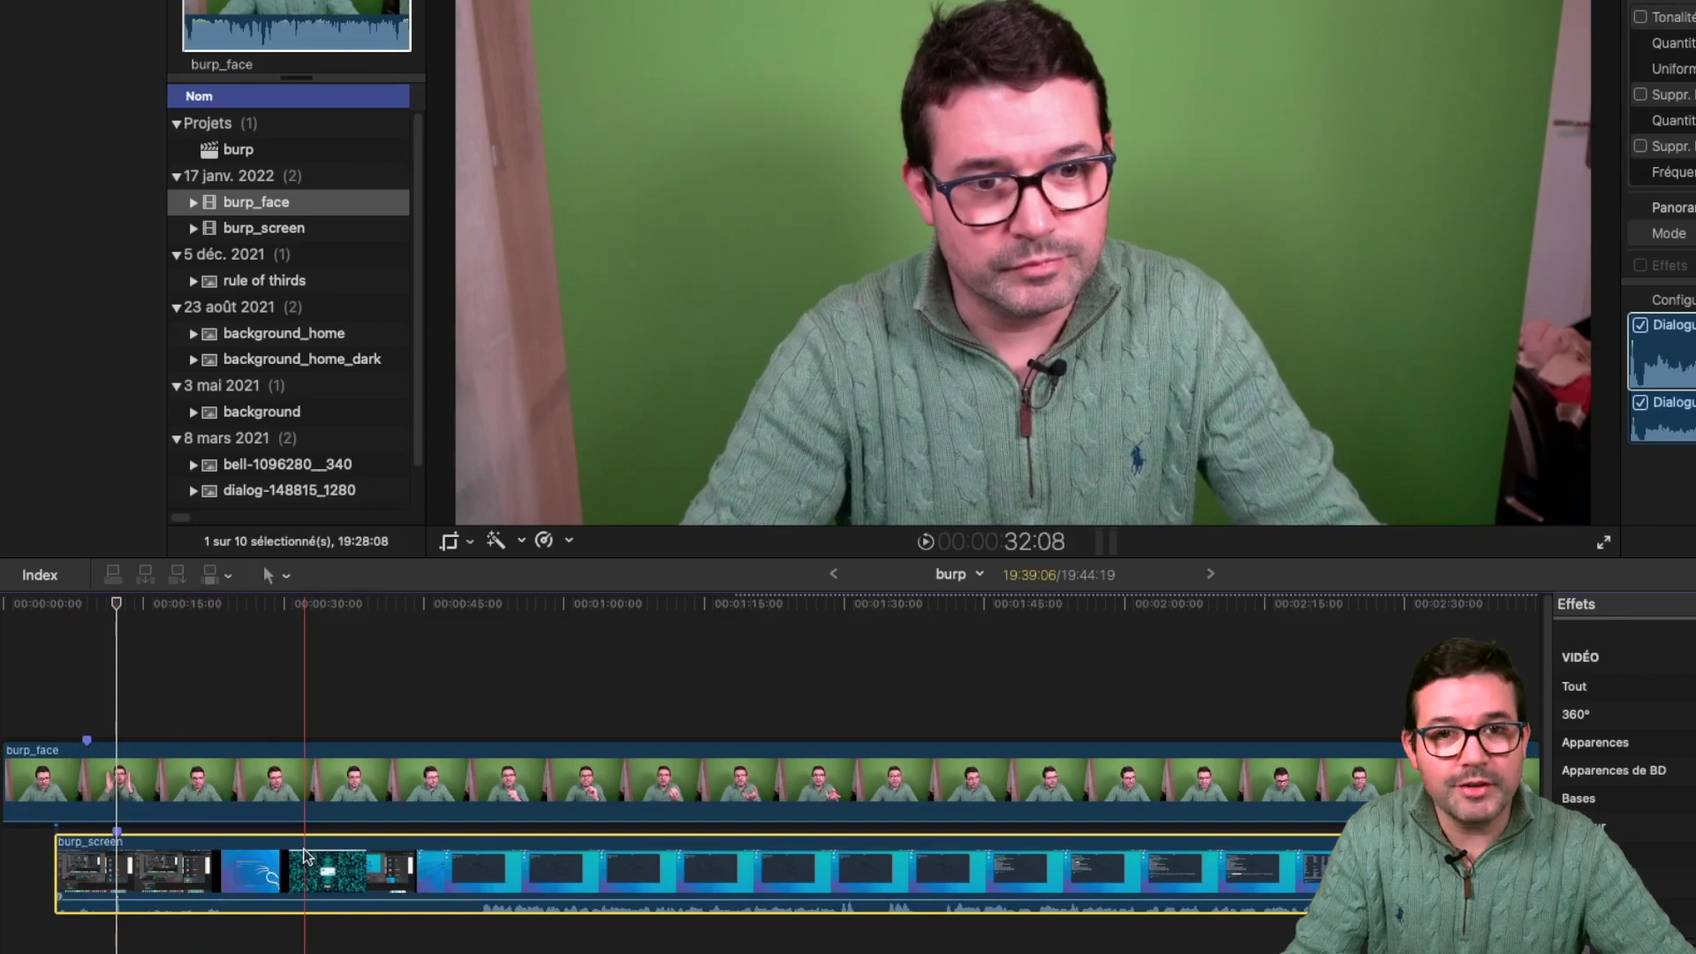
- Slide burp_screen -01:21 earlier to line up the claps, then play back around the clap to verify sync
{"action": "left_click_drag", "start_coordinate": [304, 855], "coordinate": [290, 857]}
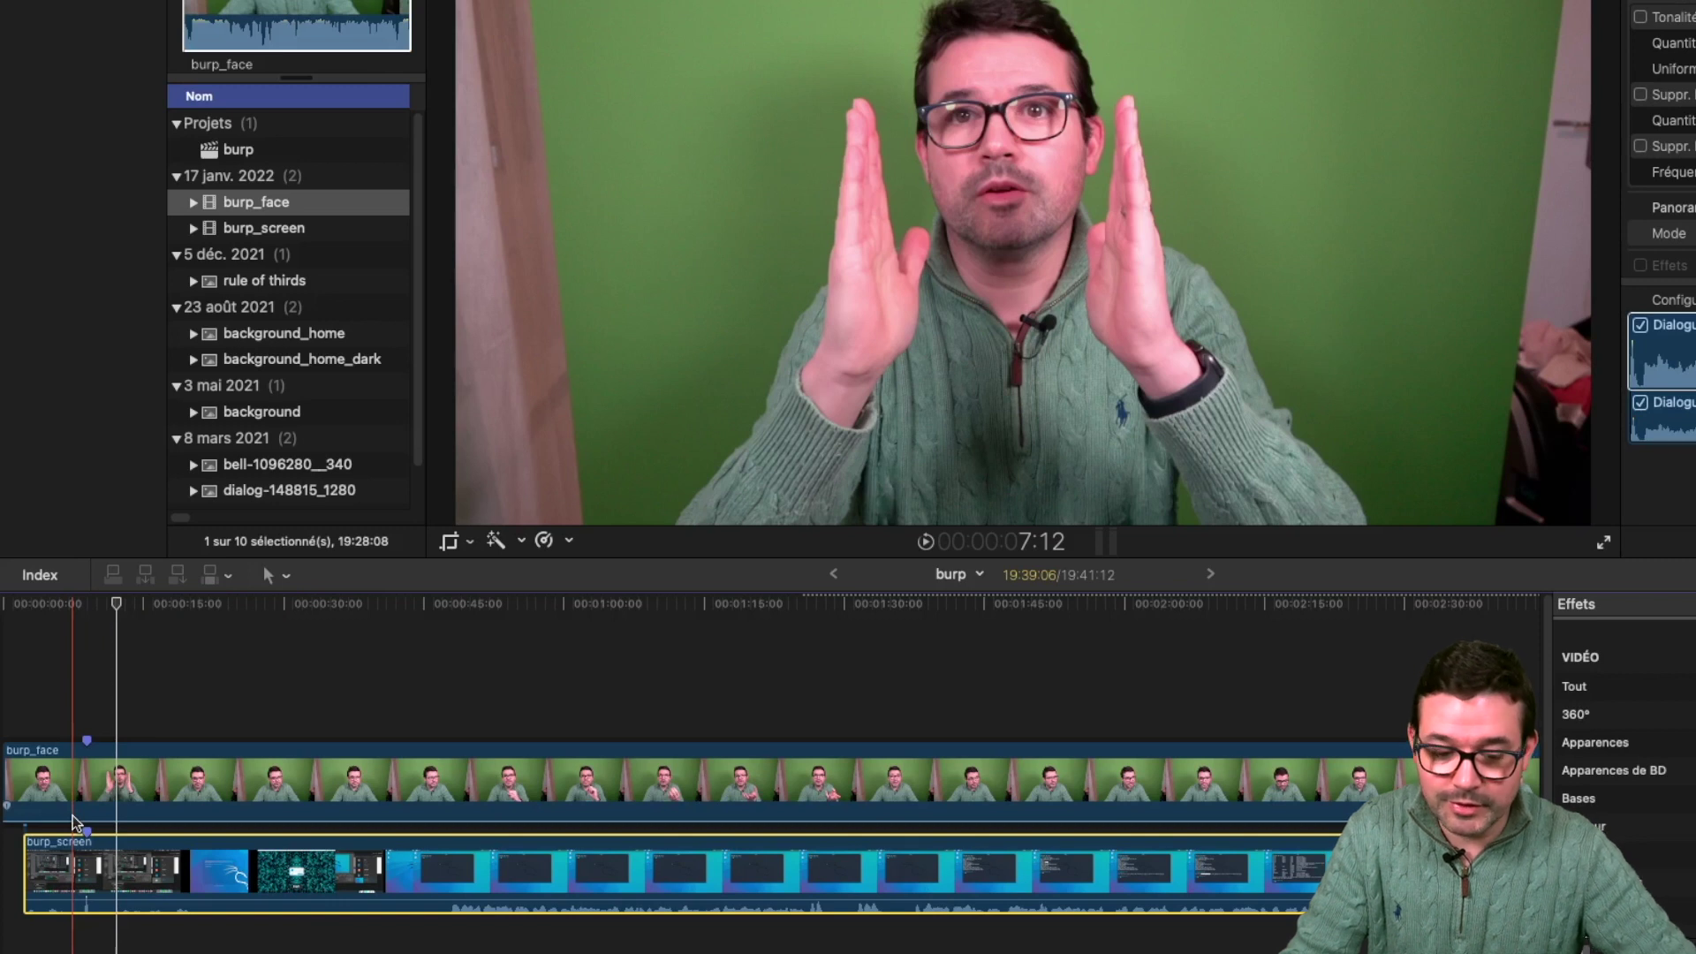
{"action": "left_click", "coordinate": [74, 821]}
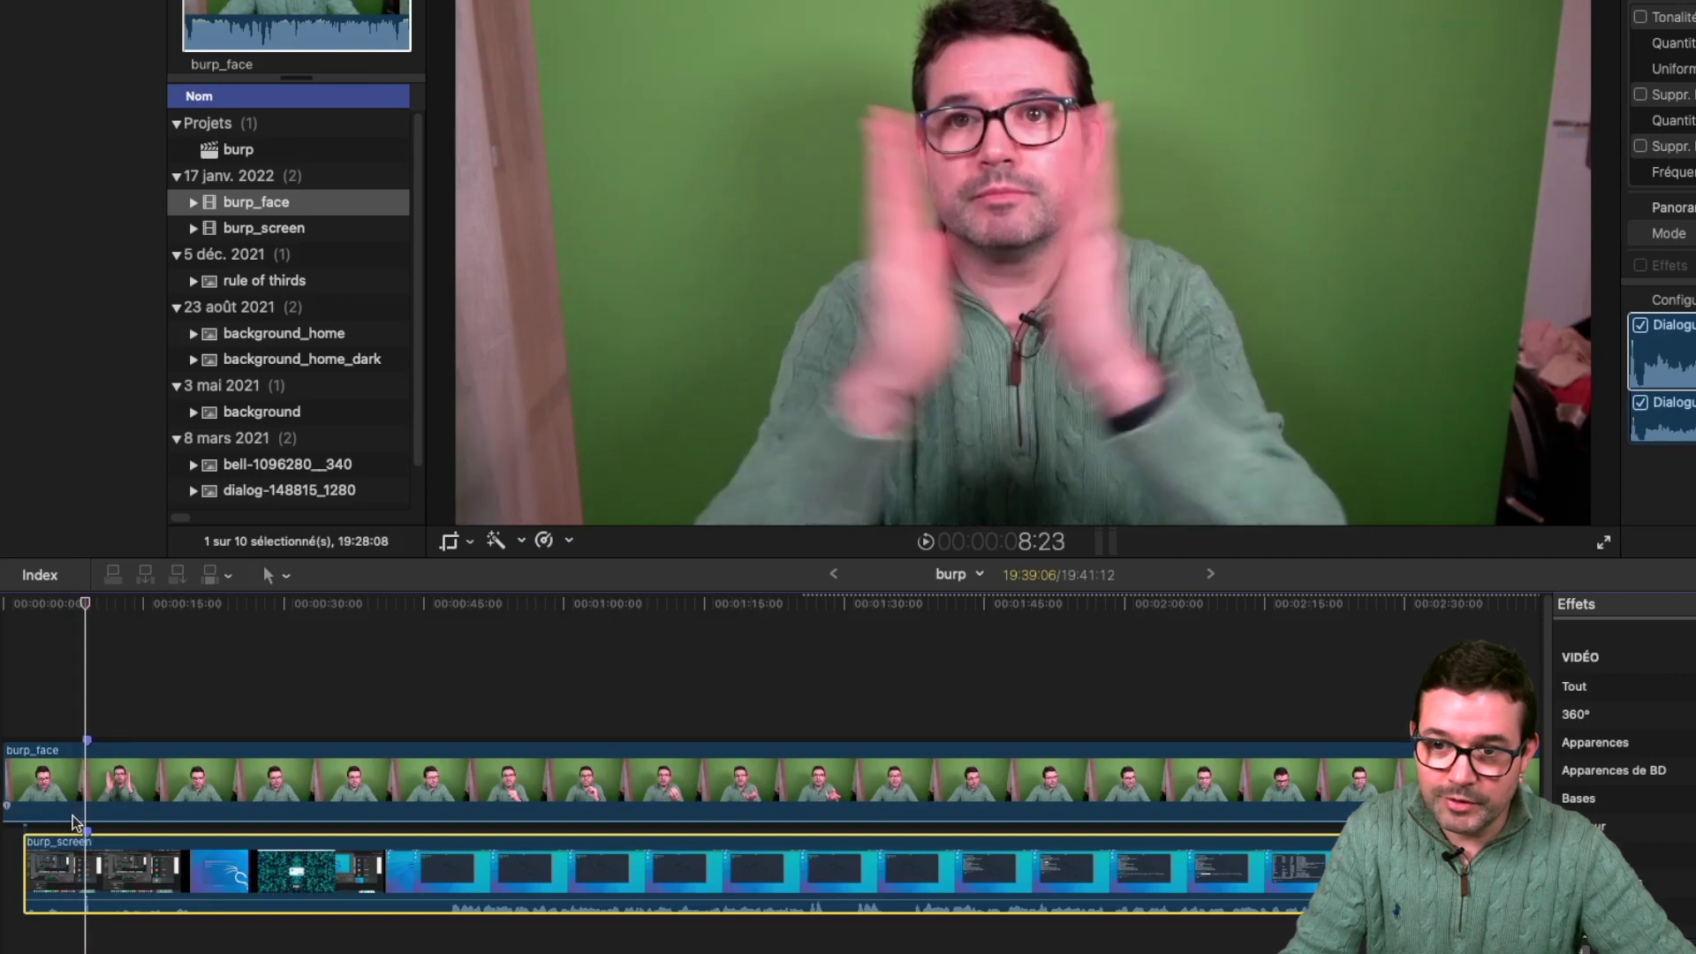
{"action": "key", "text": "j"}
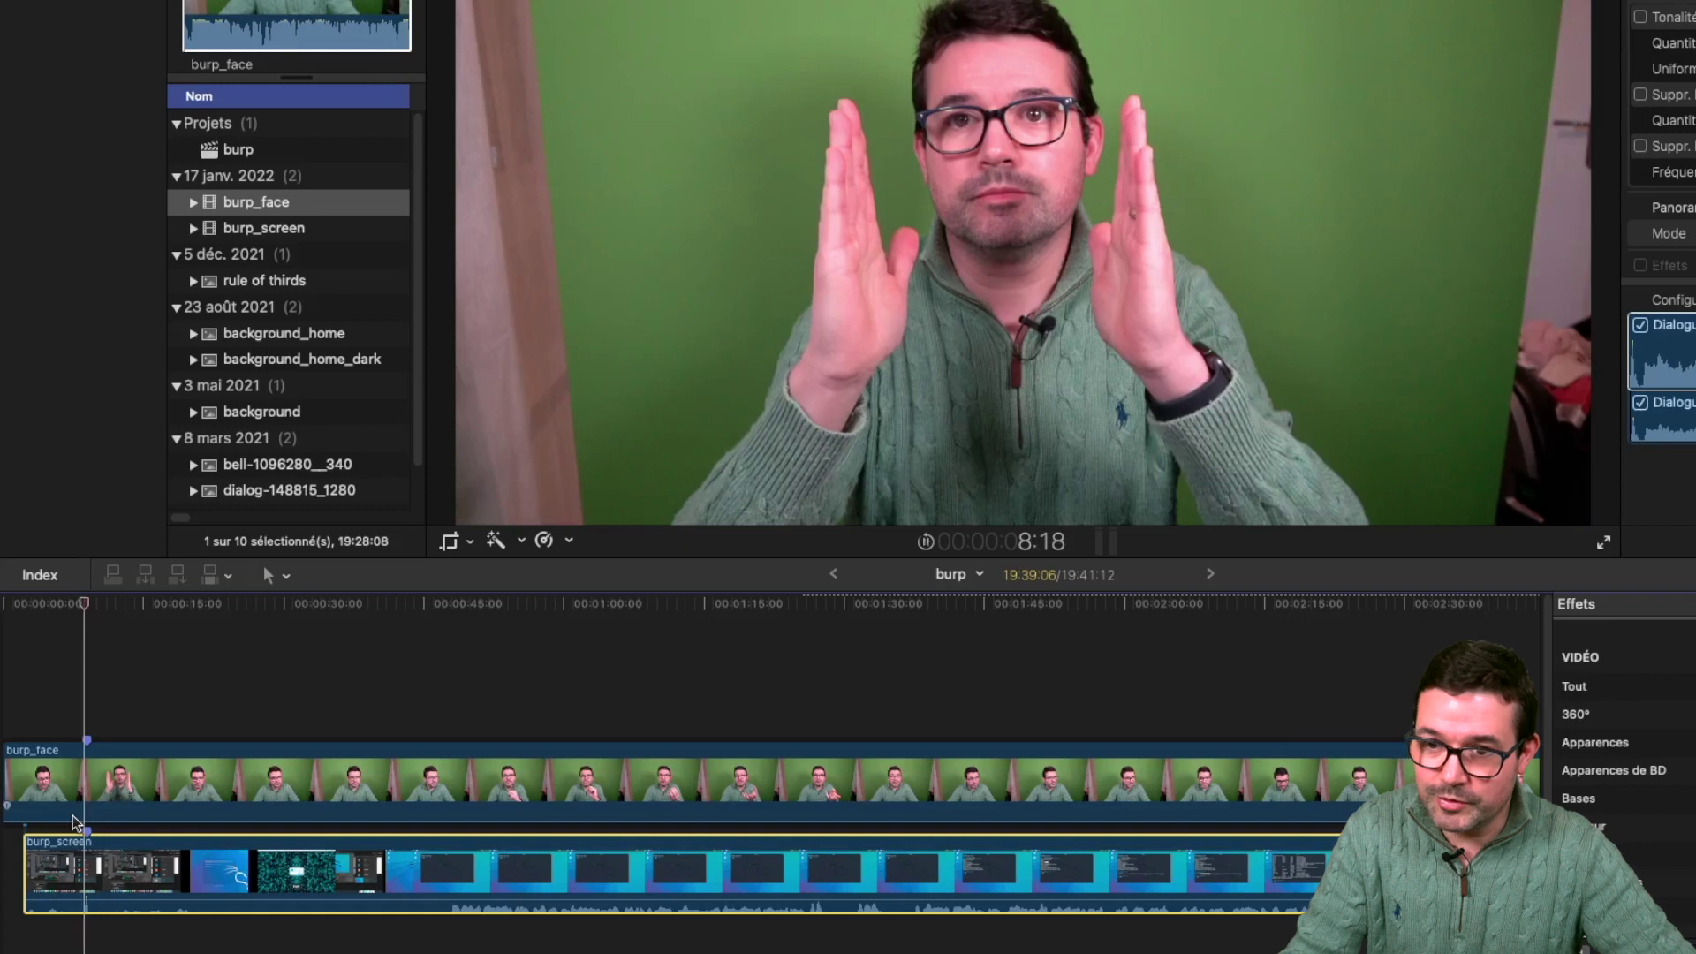
{"action": "key", "text": "space"}
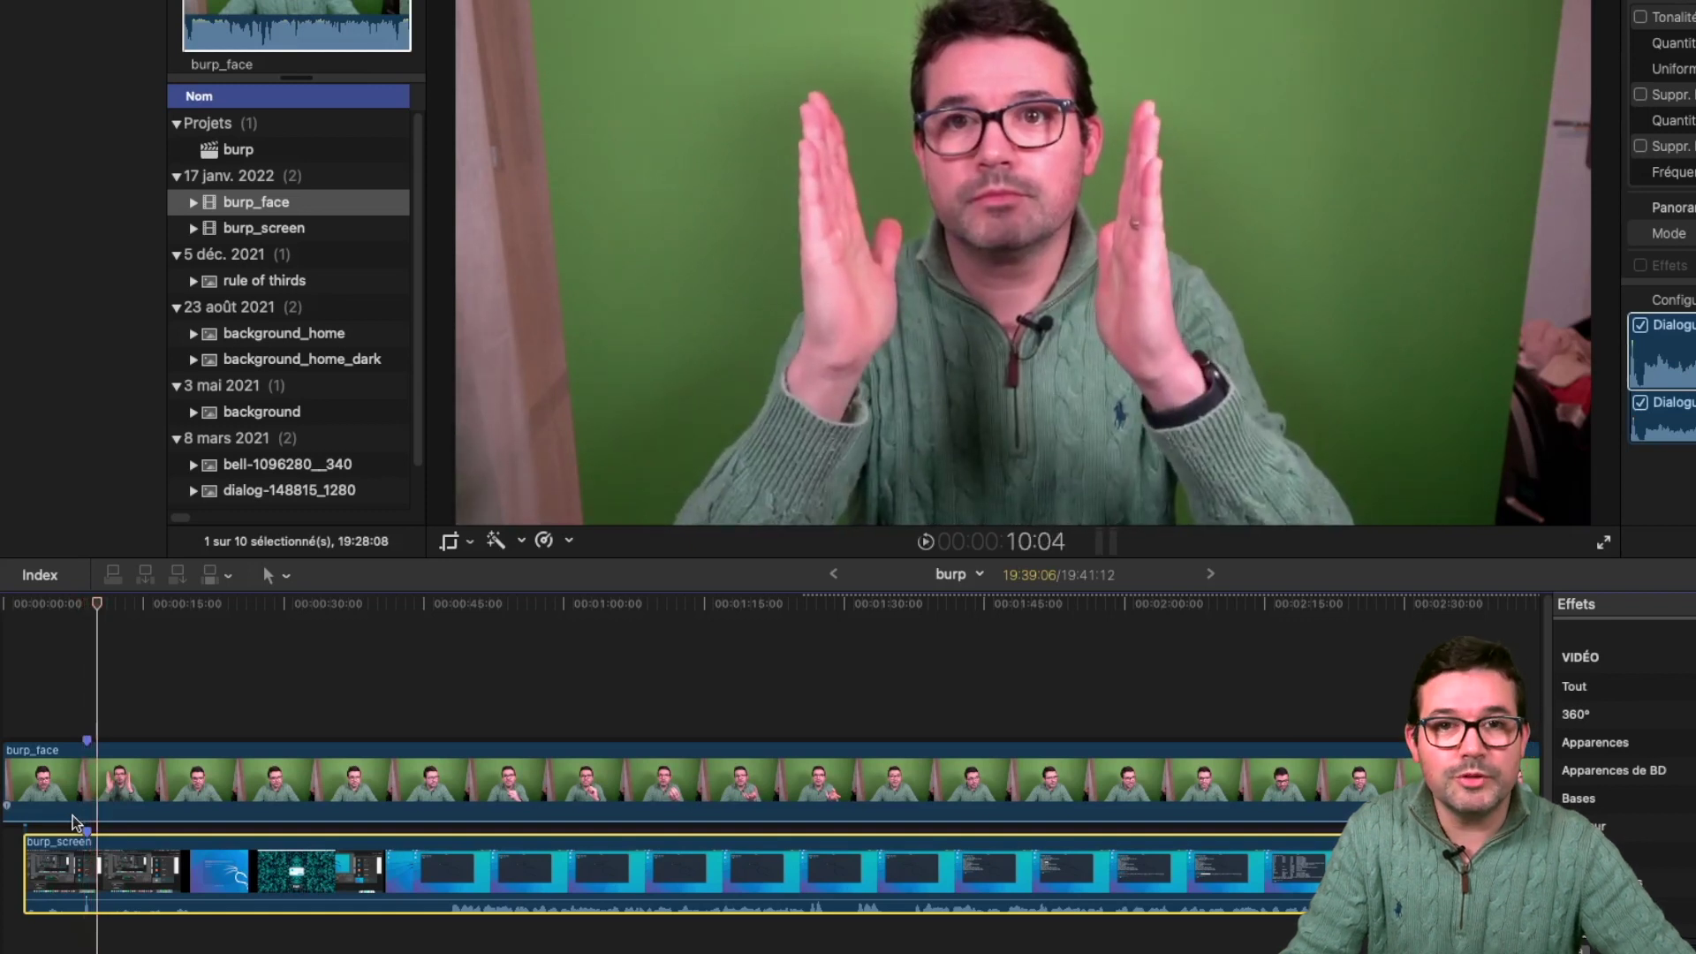